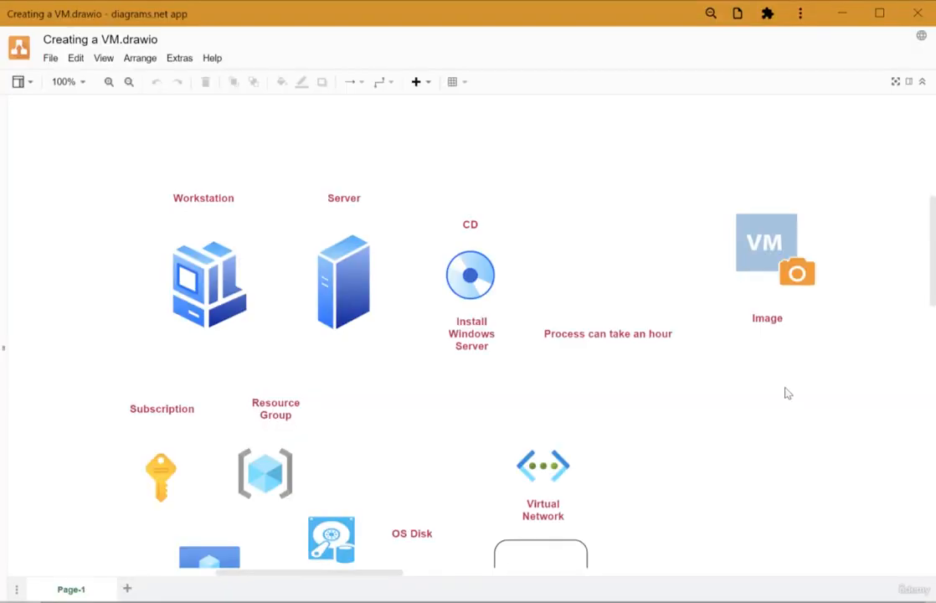
Step: Mark the laptop and its disk in the diagram with arrows, and underline the C:\ and D:\ drive labels
scroll(779, 385, "down", 5)
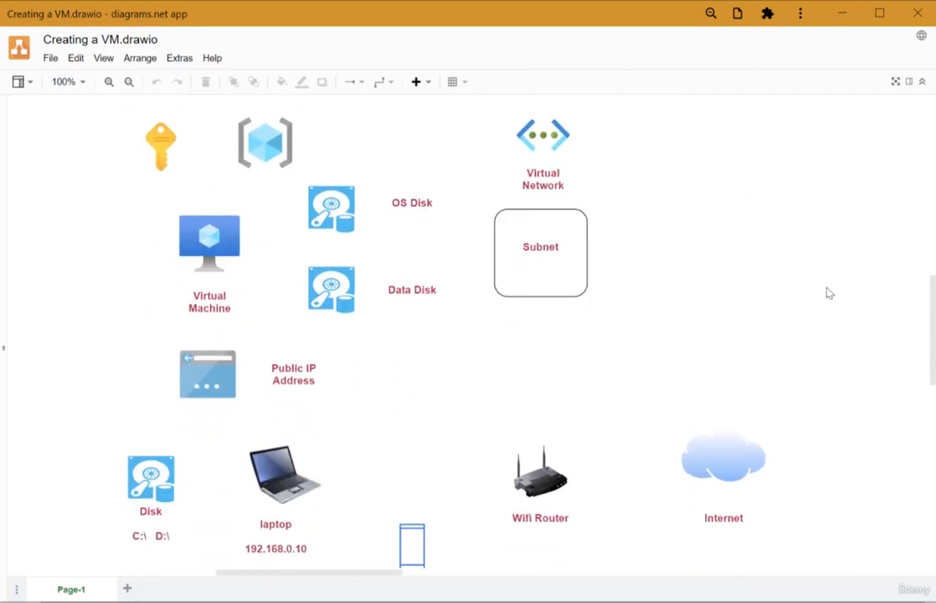
scroll(829, 293, "down", 3)
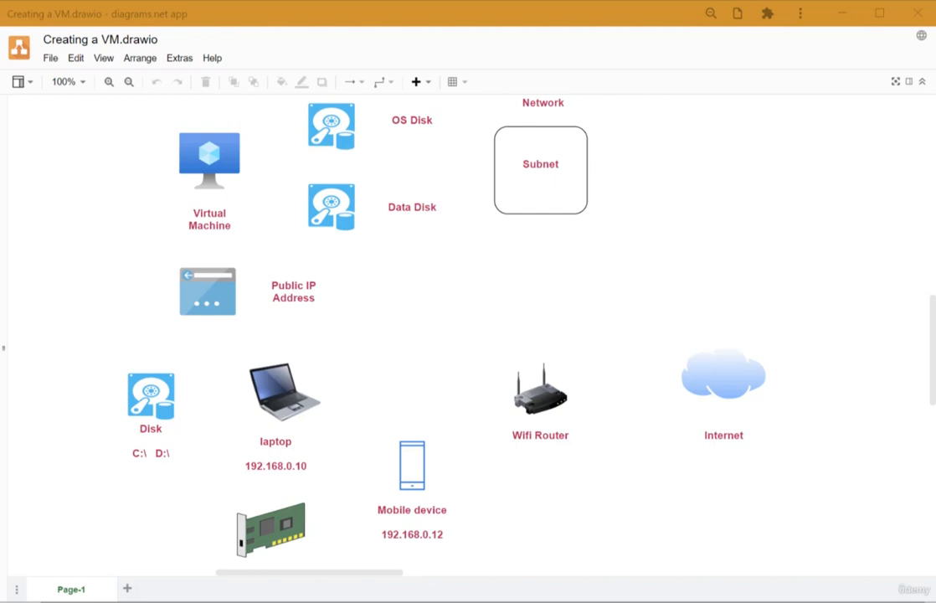
mouse_move(380, 338)
left_mouse_down()
mouse_move(329, 357)
mouse_move(318, 371)
left_mouse_up()
left_click_drag(323, 356, 339, 369)
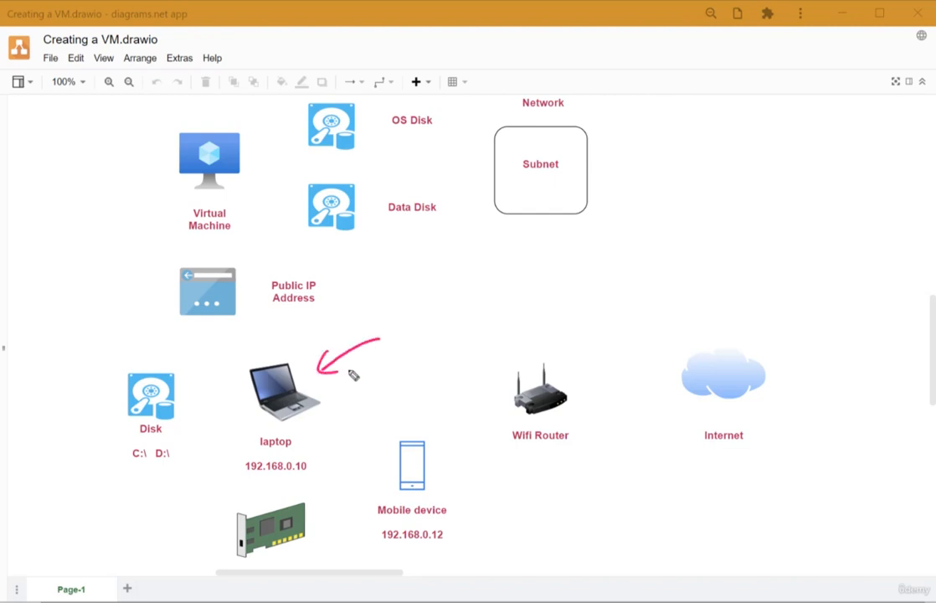
left_click_drag(216, 341, 188, 369)
left_click_drag(185, 354, 203, 366)
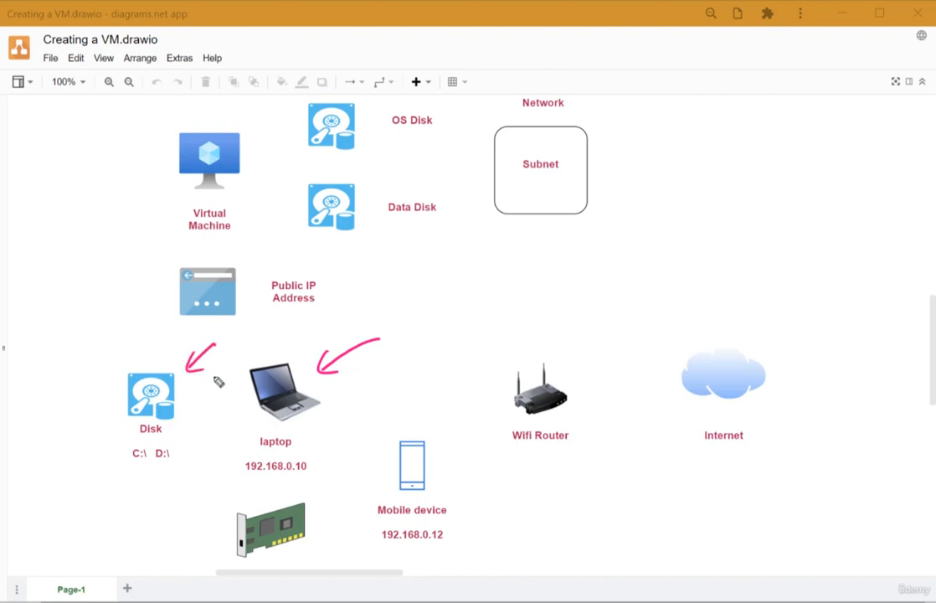
left_click_drag(122, 475, 179, 463)
Step: Draw hand-drawn brackets around the Virtual Machine, OS Disk and Data Disk icons in the diagram
mouse_move(172, 115)
left_mouse_down()
mouse_move(149, 172)
mouse_move(173, 233)
left_mouse_up()
left_click_drag(225, 114, 245, 228)
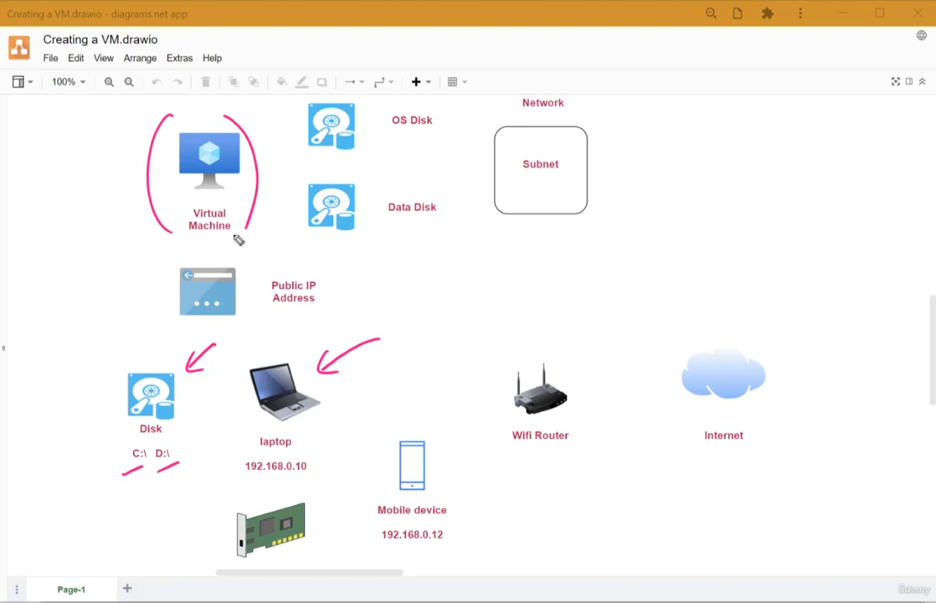
left_click_drag(303, 87, 292, 143)
left_click_drag(356, 90, 362, 146)
left_click_drag(312, 172, 299, 232)
left_click_drag(356, 170, 369, 230)
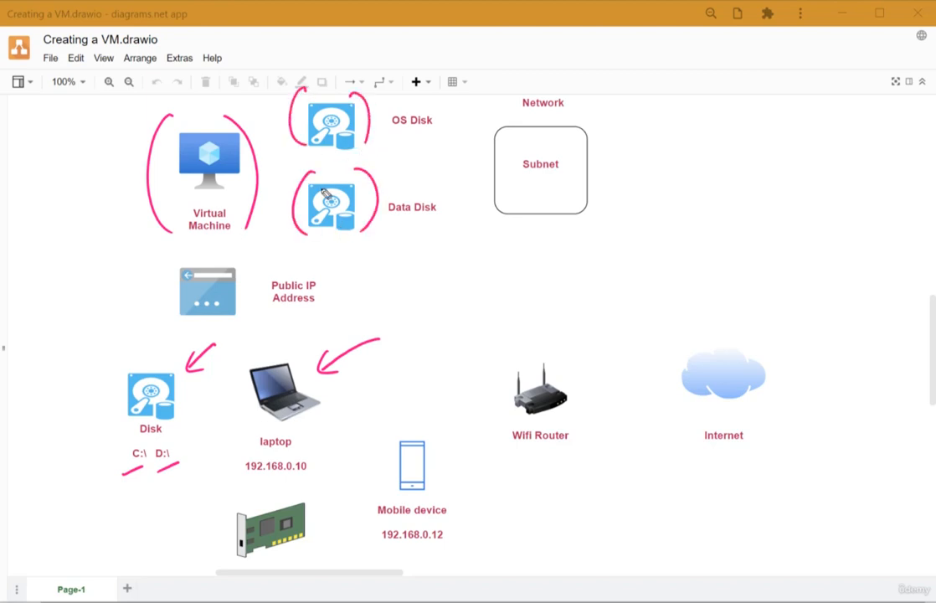
Step: Draw arrows from the disks towards the virtual machine, emphasize the OS Disk and Data Disk labels, and clear the annotations
mouse_move(313, 161)
left_mouse_down()
mouse_move(274, 167)
mouse_move(283, 179)
left_mouse_up()
mouse_move(400, 139)
left_mouse_down()
mouse_move(438, 134)
mouse_move(434, 146)
left_mouse_up()
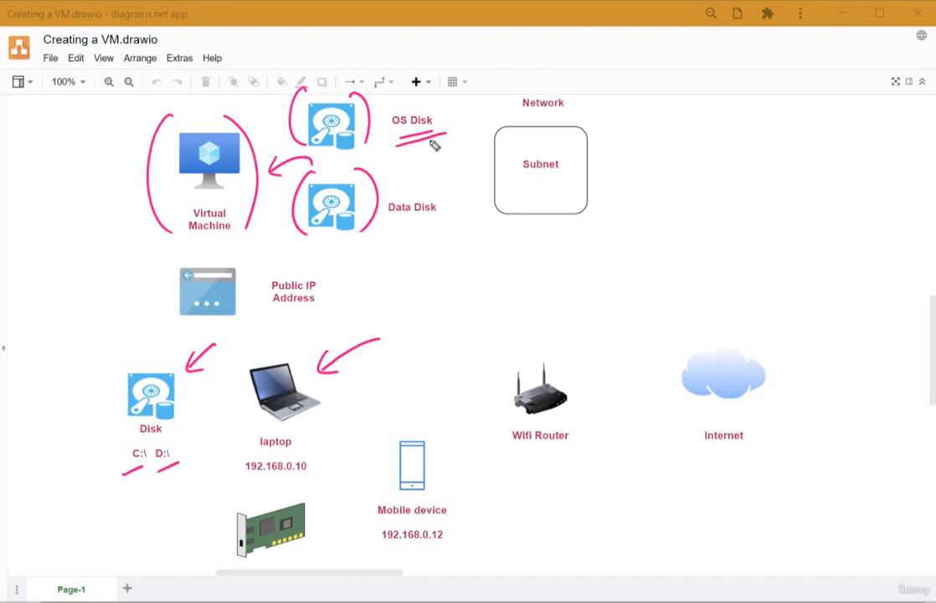
left_click_drag(350, 245, 412, 223)
left_click_drag(354, 253, 423, 234)
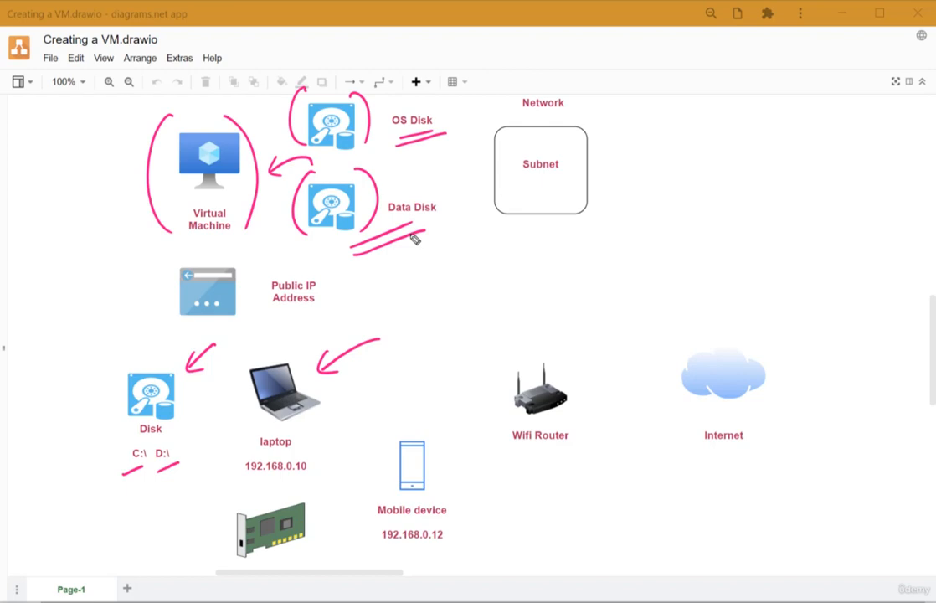
left_click_drag(457, 167, 434, 190)
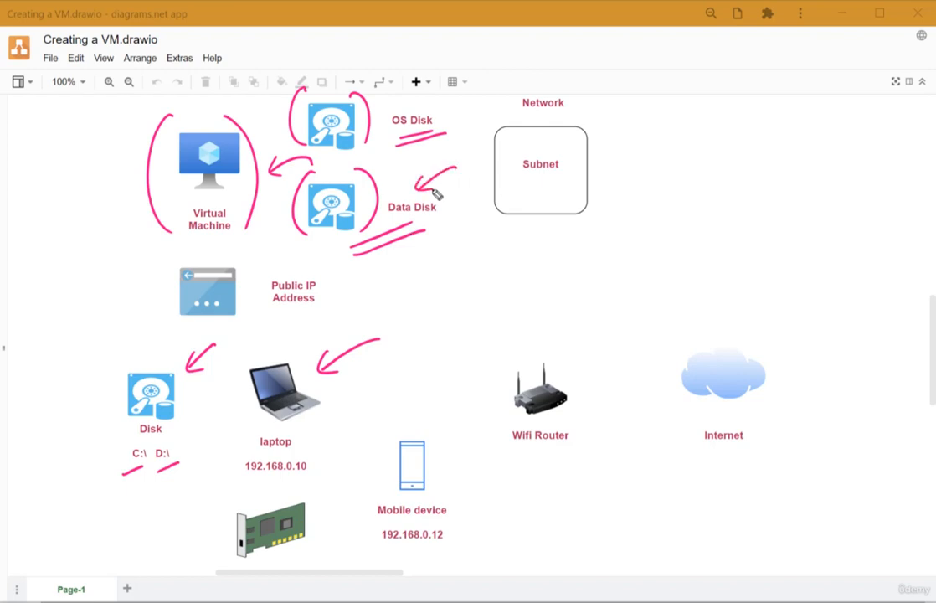
left_click_drag(310, 189, 267, 207)
key("Escape")
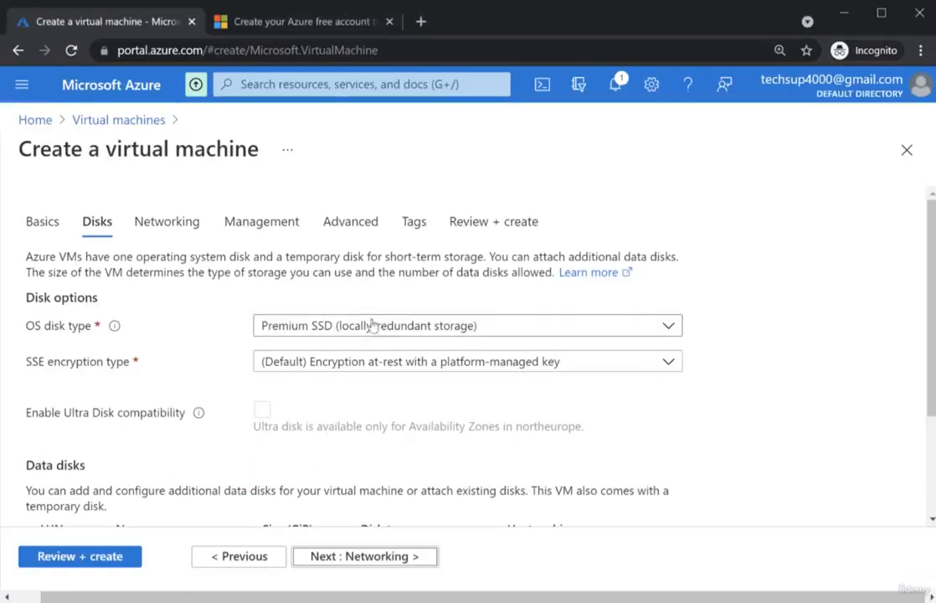
Step: In the Azure portal, review the OS disk types and select Premium SSD with locally-redundant storage
left_click(586, 332)
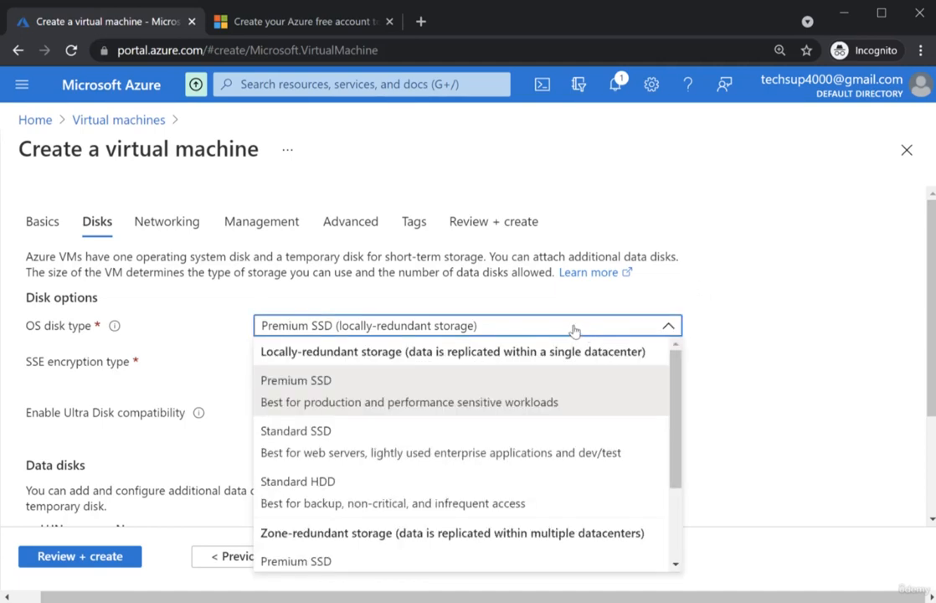
scroll(508, 390, "down", 2)
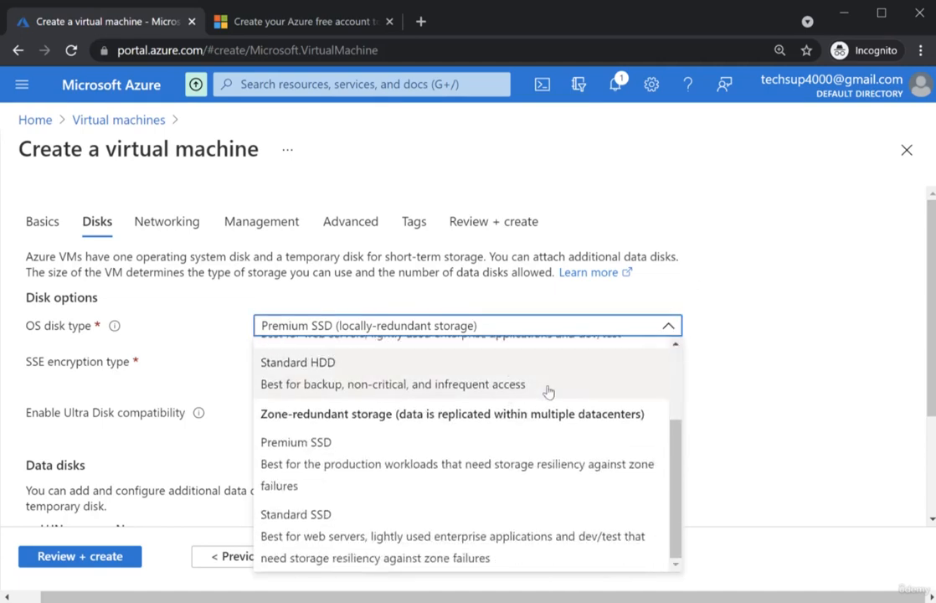
scroll(580, 383, "up", 3)
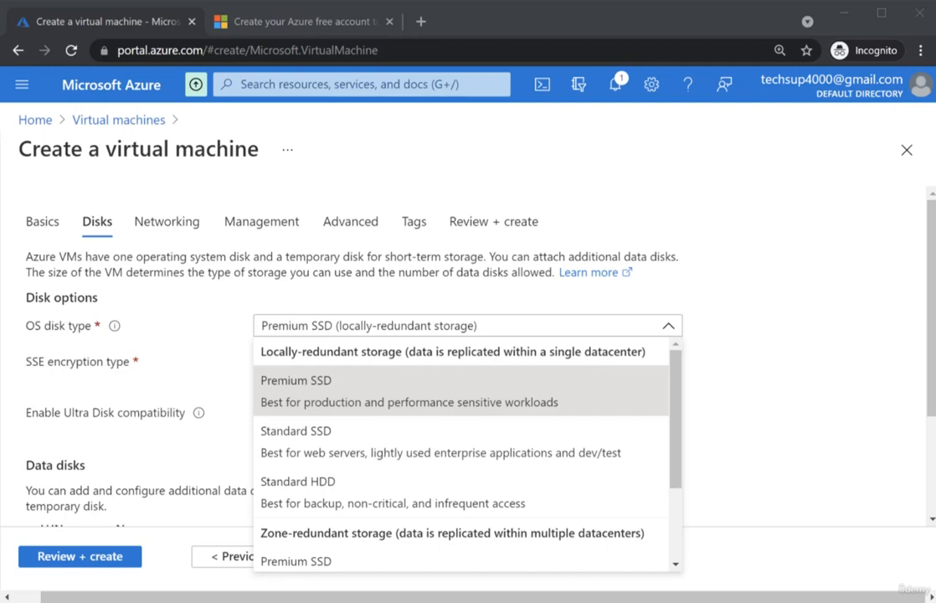
left_click(386, 390)
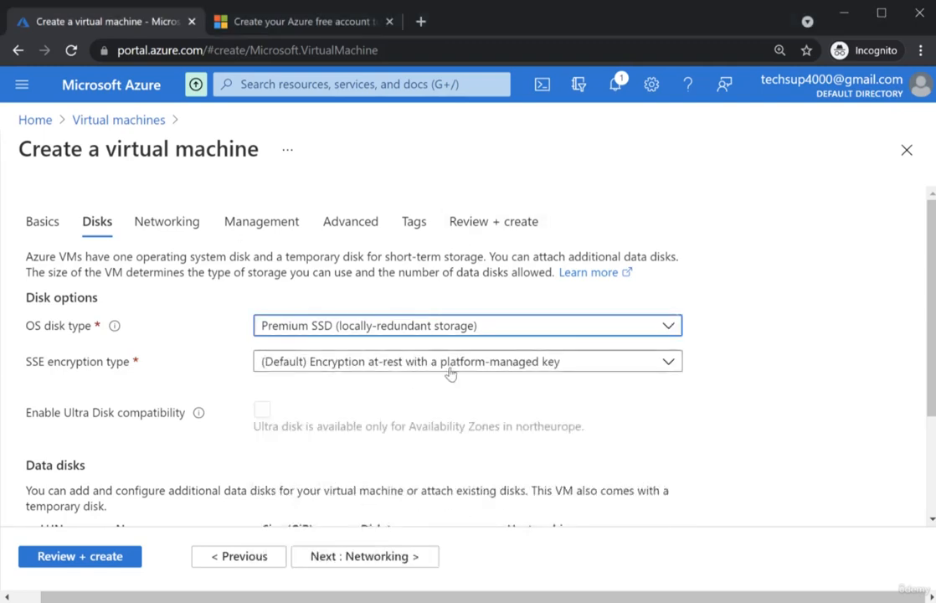
Step: Leave the remaining disk options at their defaults and continue to the virtual machine's Networking settings
scroll(450, 375, "down", 2)
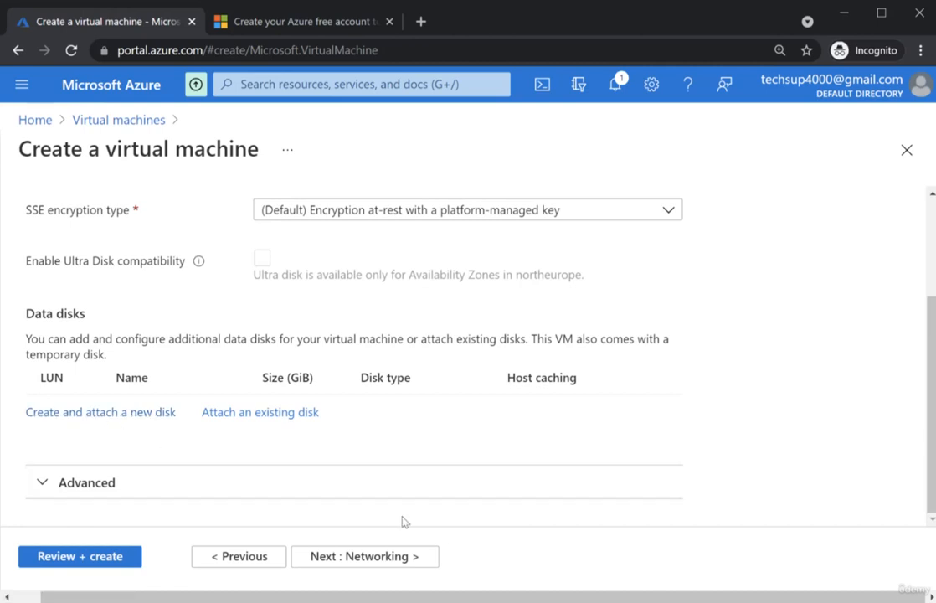
left_click(416, 561)
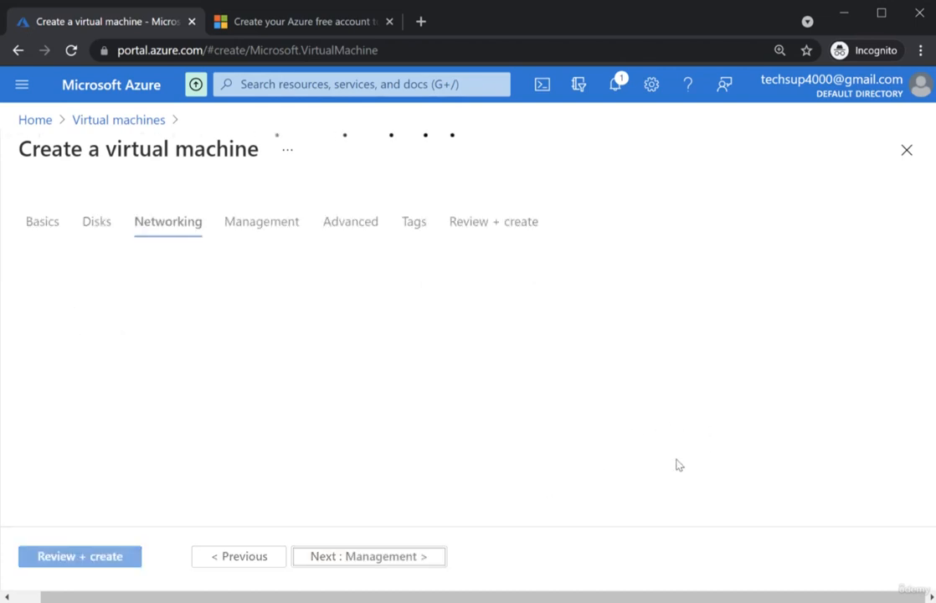
scroll(706, 352, "down", 1)
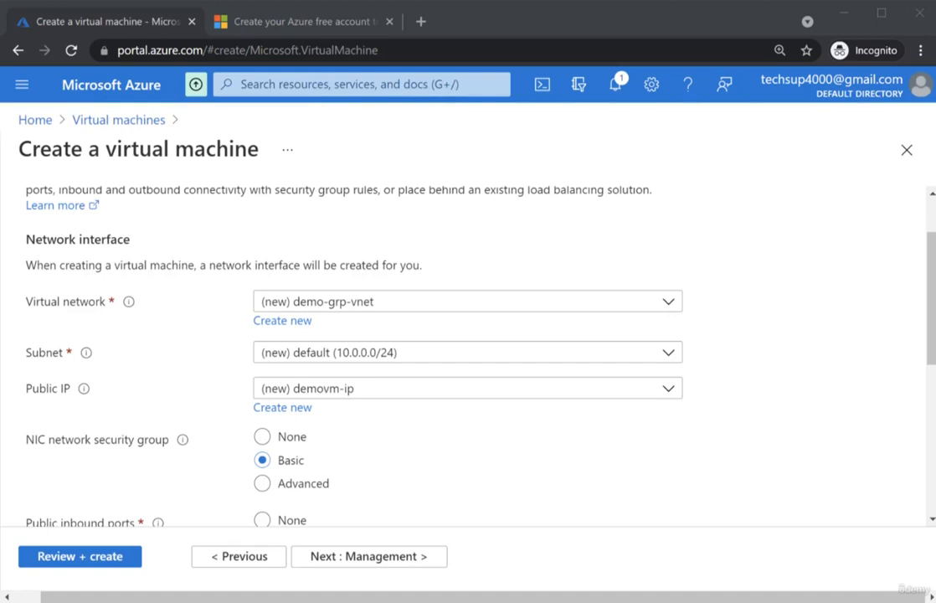
Step: Bracket the Virtual network and Subnet labels together with their values demo-grp-vnet and default (10.0.0.0/24)
left_click_drag(28, 276, 19, 318)
mouse_move(130, 267)
left_mouse_down()
mouse_move(146, 285)
mouse_move(137, 324)
left_mouse_up()
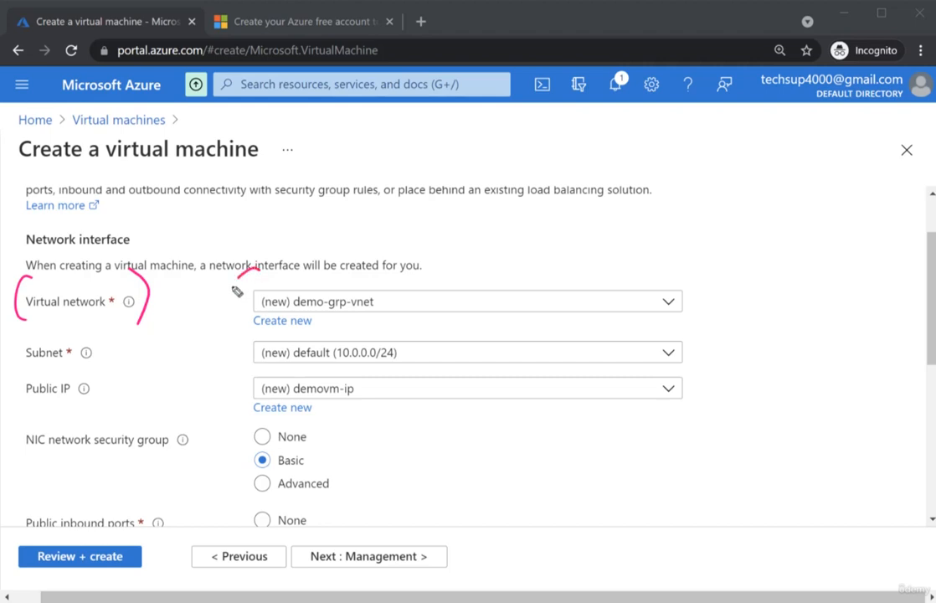
left_click_drag(251, 273, 248, 331)
left_click_drag(376, 270, 379, 327)
left_click_drag(30, 330, 19, 370)
left_click_drag(94, 330, 102, 371)
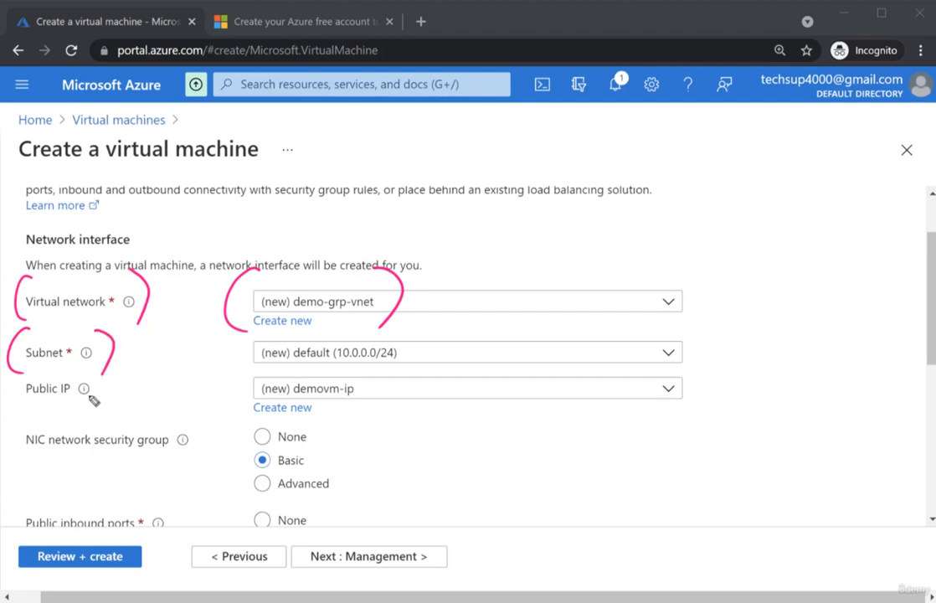
left_click_drag(254, 322, 251, 370)
left_click_drag(381, 318, 400, 369)
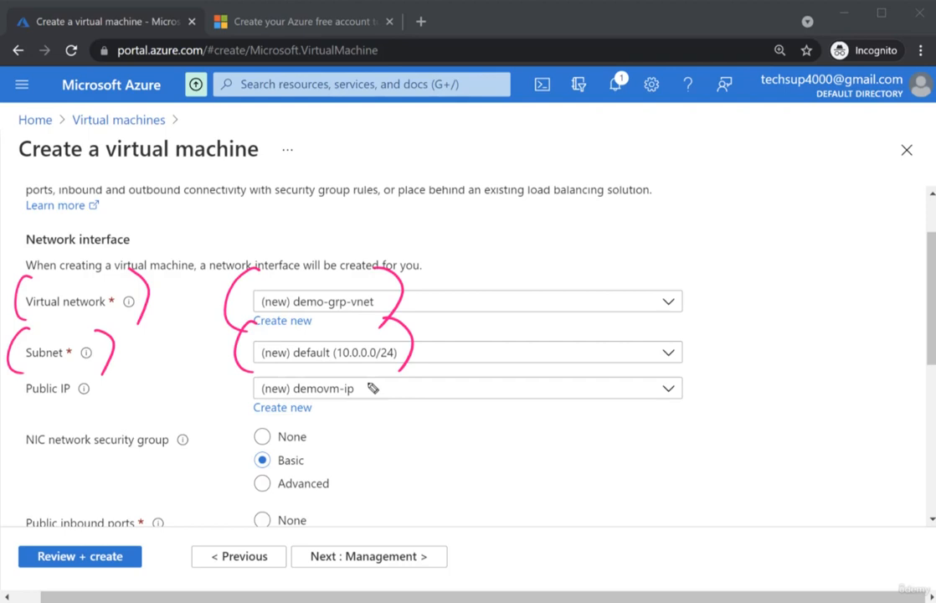
Step: Bracket the Public IP label and its value demovm-ip, and clear all annotations from the page
left_click_drag(25, 374, 15, 408)
left_click_drag(99, 367, 102, 410)
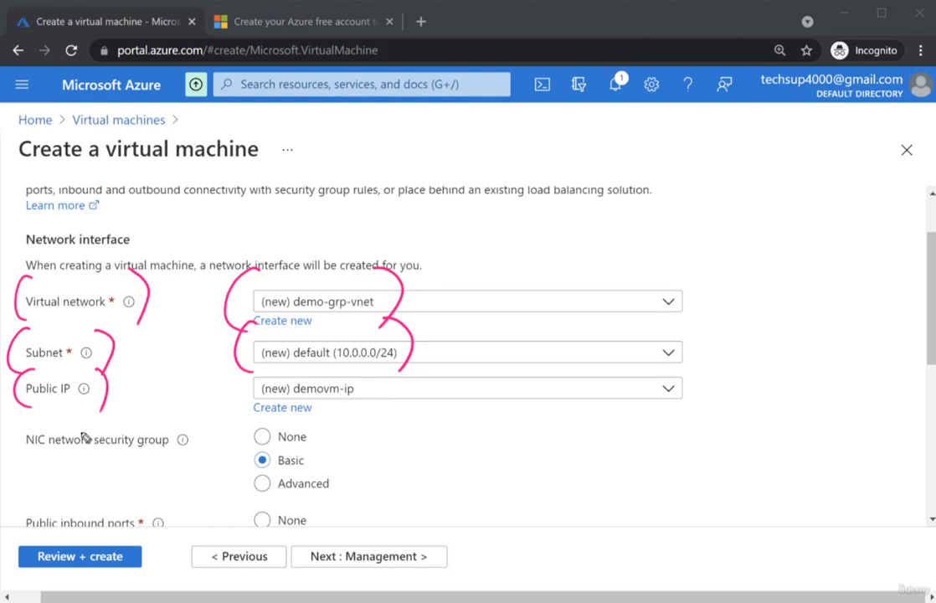
left_click_drag(251, 375, 239, 414)
left_click_drag(356, 373, 369, 421)
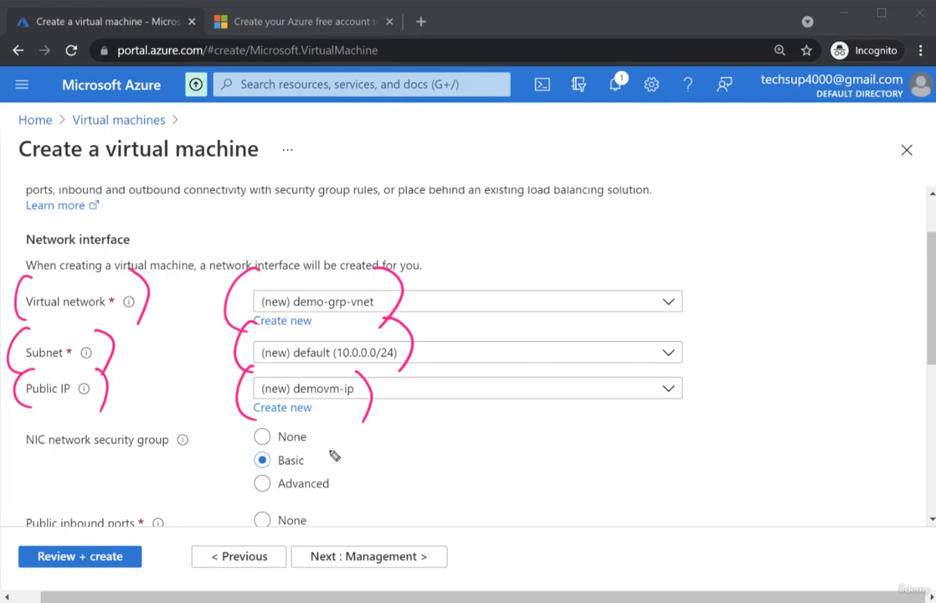
key("Escape")
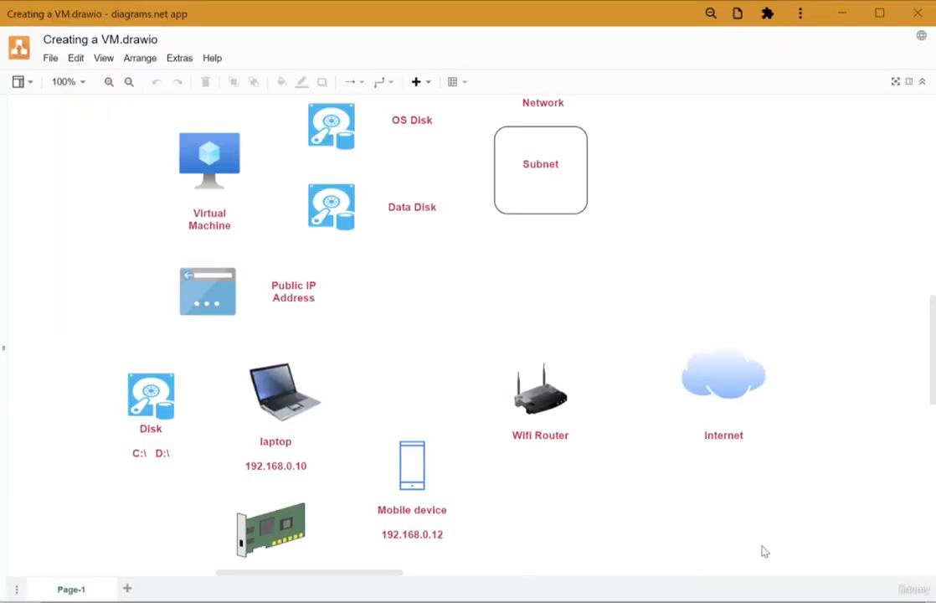
Step: Switch to the Creating a VM diagram, bracket the laptop, and draw arrows from it to the Internet and the Wifi Router
key("alt+Tab")
scroll(775, 444, "down", 2)
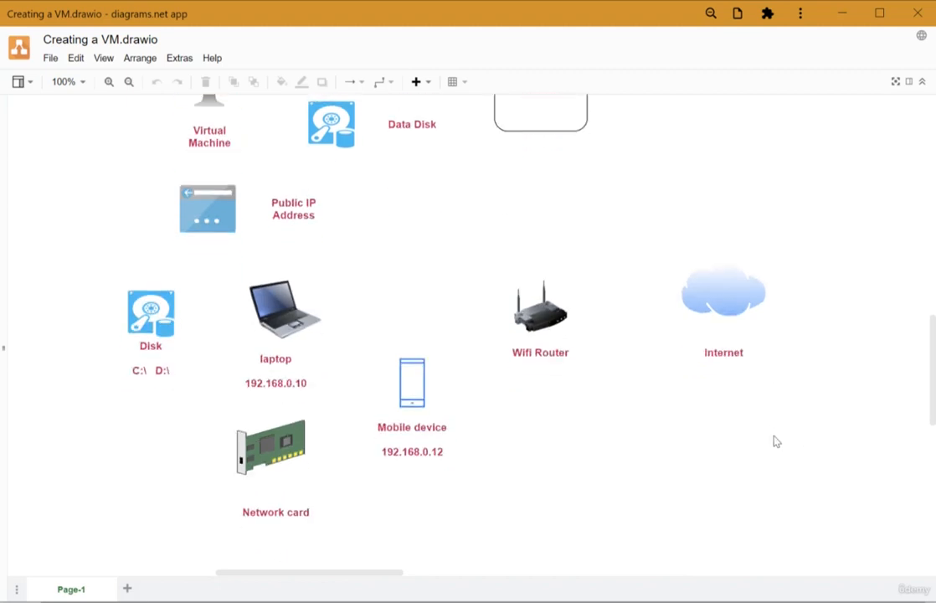
left_click_drag(253, 268, 231, 369)
mouse_move(305, 255)
left_mouse_down()
mouse_move(351, 328)
mouse_move(329, 362)
left_mouse_up()
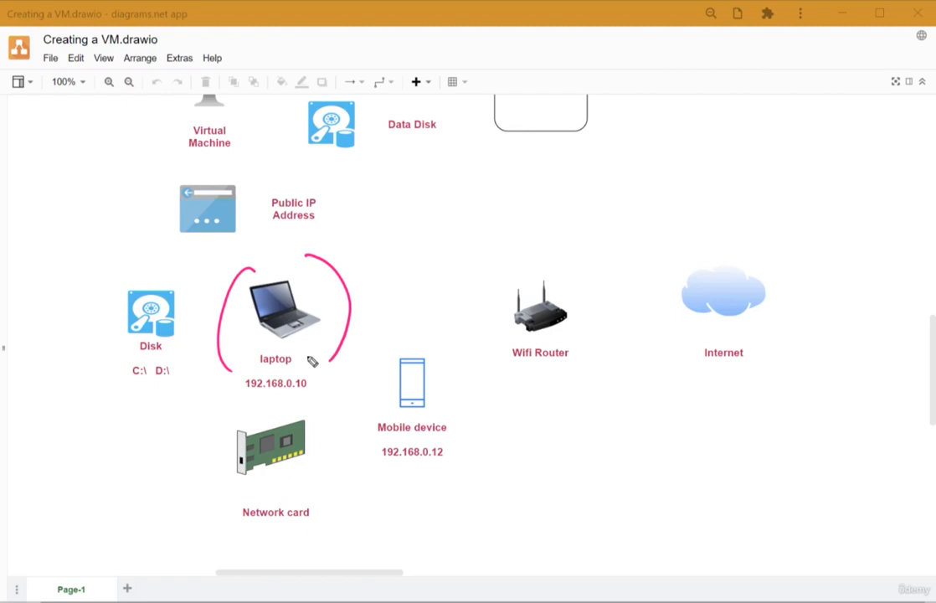
mouse_move(315, 290)
left_mouse_down()
mouse_move(619, 263)
mouse_move(607, 291)
left_mouse_up()
mouse_move(326, 299)
left_mouse_down()
mouse_move(466, 319)
mouse_move(478, 331)
left_mouse_up()
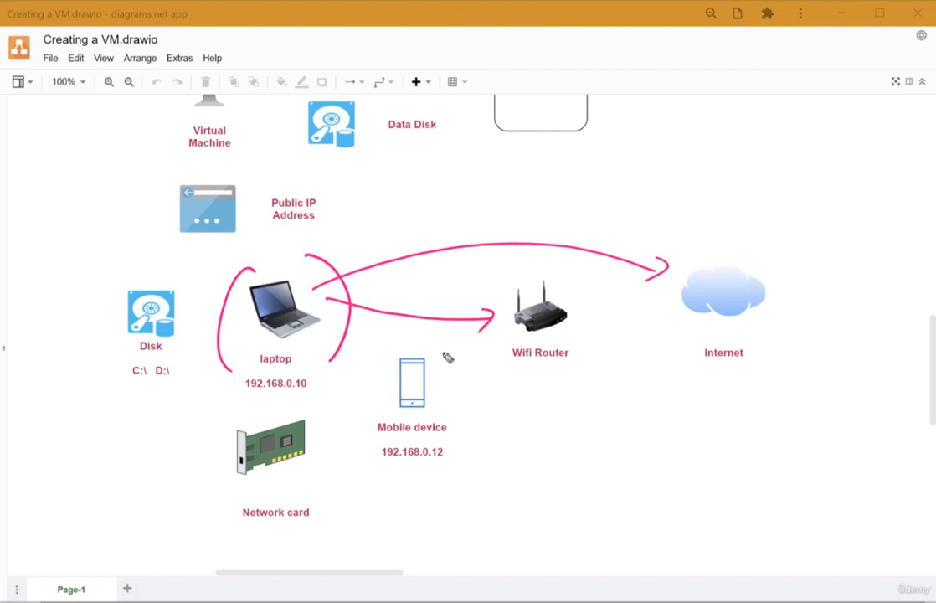
Step: Bracket the Wifi Router and the mobile device, and draw an arrow pointing back to the laptop
left_click_drag(510, 266, 514, 377)
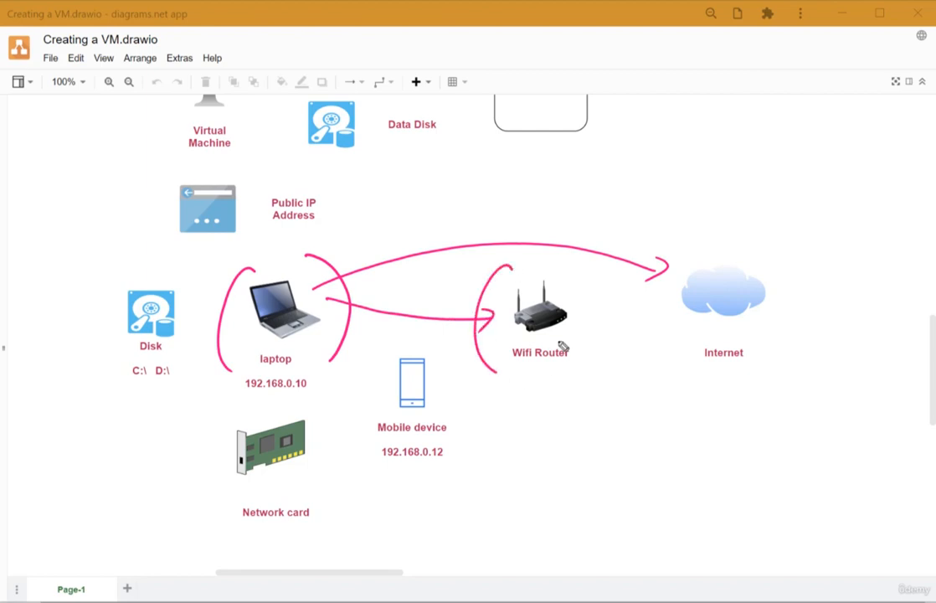
left_click_drag(574, 255, 574, 376)
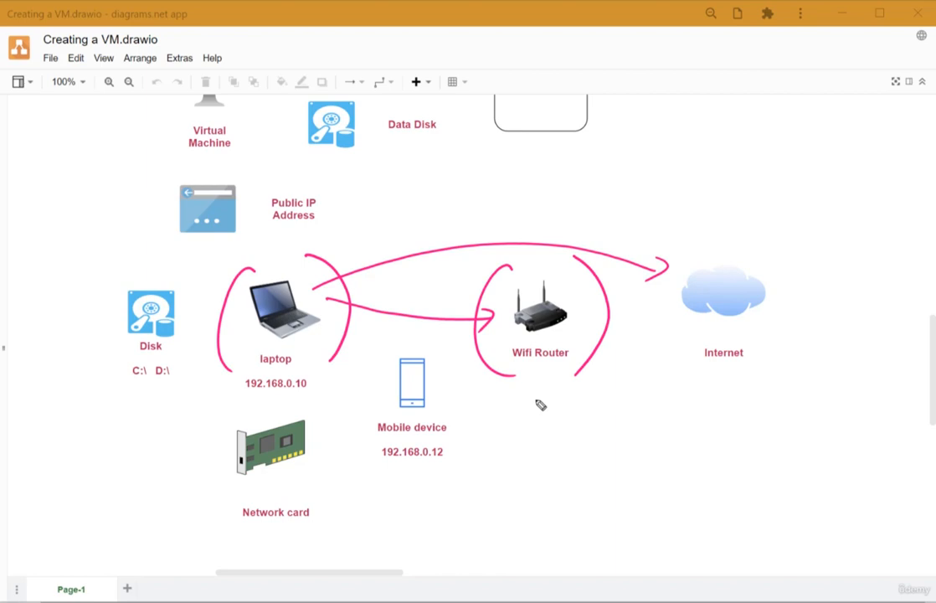
left_click_drag(397, 345, 378, 431)
left_click_drag(437, 347, 444, 429)
left_click_drag(414, 285, 335, 326)
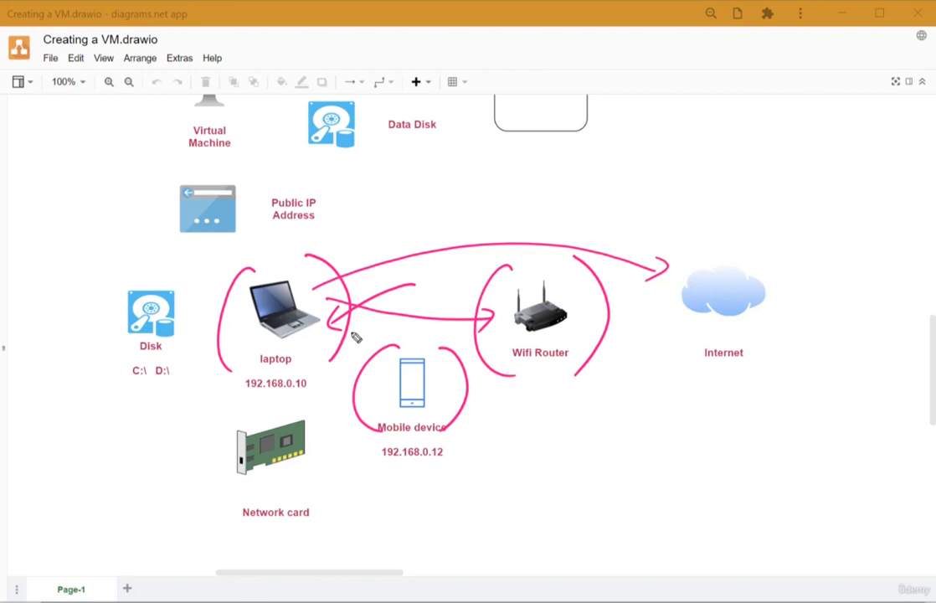
Step: Mark the addresses 192.168.0.10 and 192.168.0.12, underline the Wifi Router label, and draw a line from the mobile device to the router
left_click_drag(239, 400, 318, 399)
left_click_drag(378, 465, 451, 467)
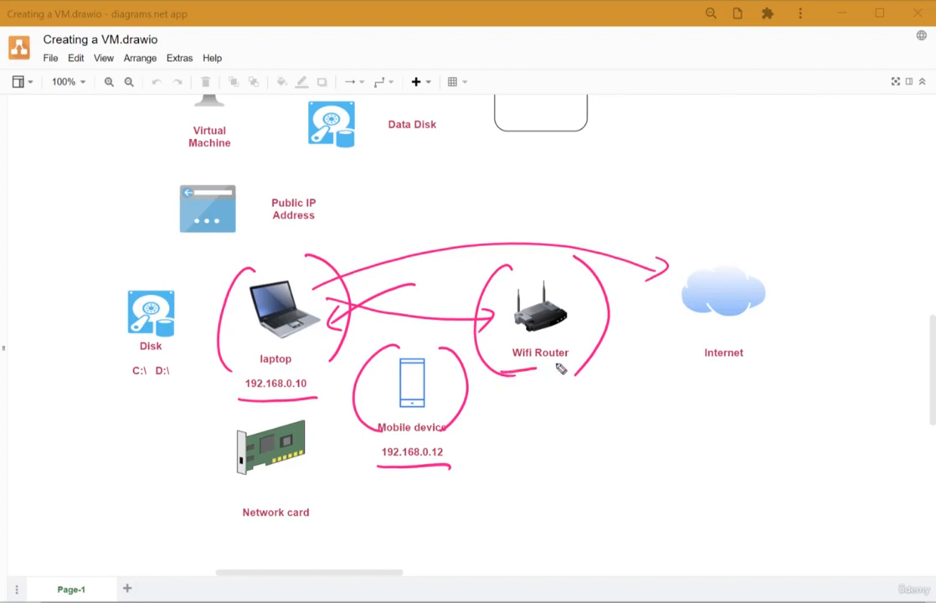
left_click_drag(503, 374, 572, 382)
left_click_drag(251, 350, 309, 344)
left_click_drag(459, 405, 385, 423)
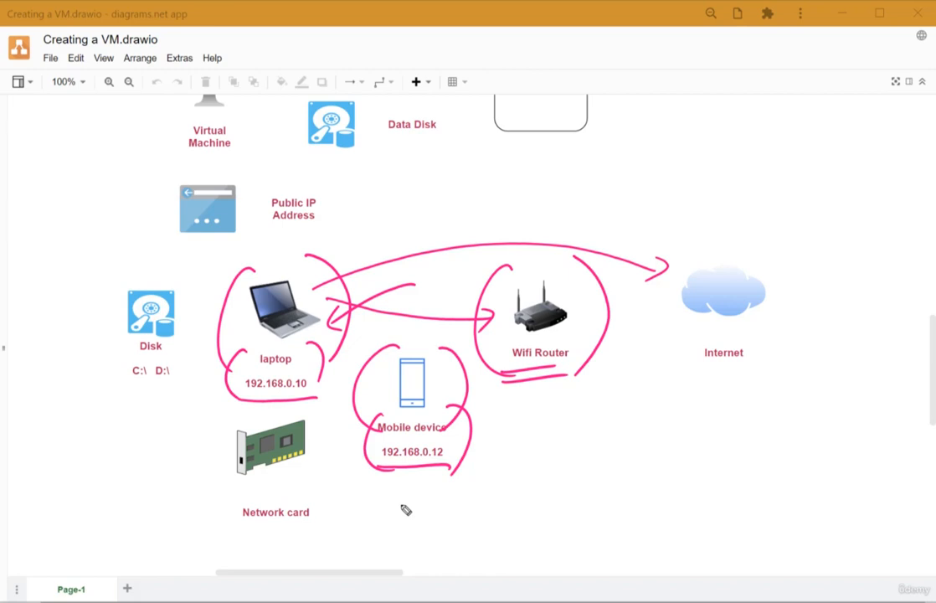
left_click_drag(448, 428, 503, 373)
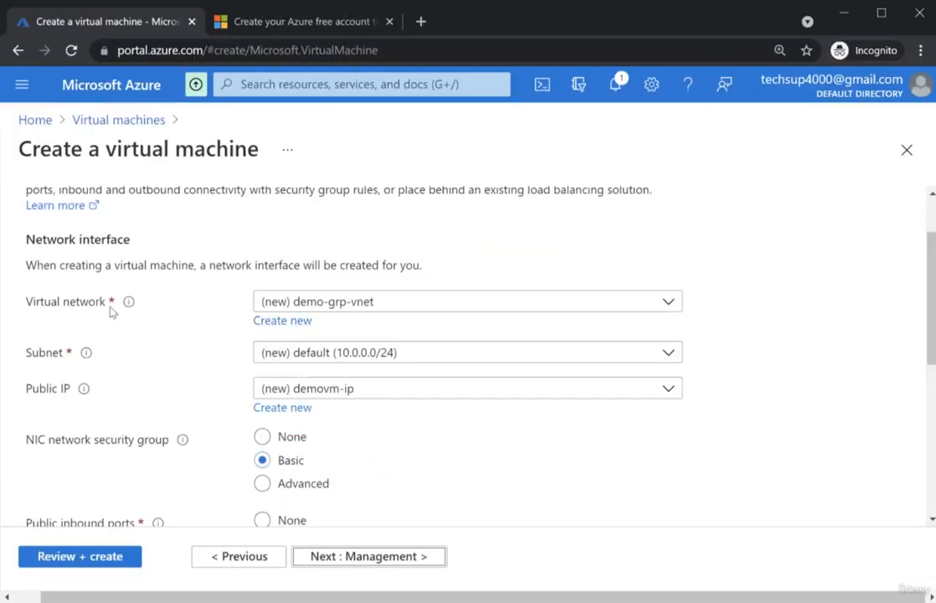
Step: Check the inbound port settings in the Azure portal, and return to the diagram's Virtual Network and Subnet section
scroll(112, 308, "down", 1)
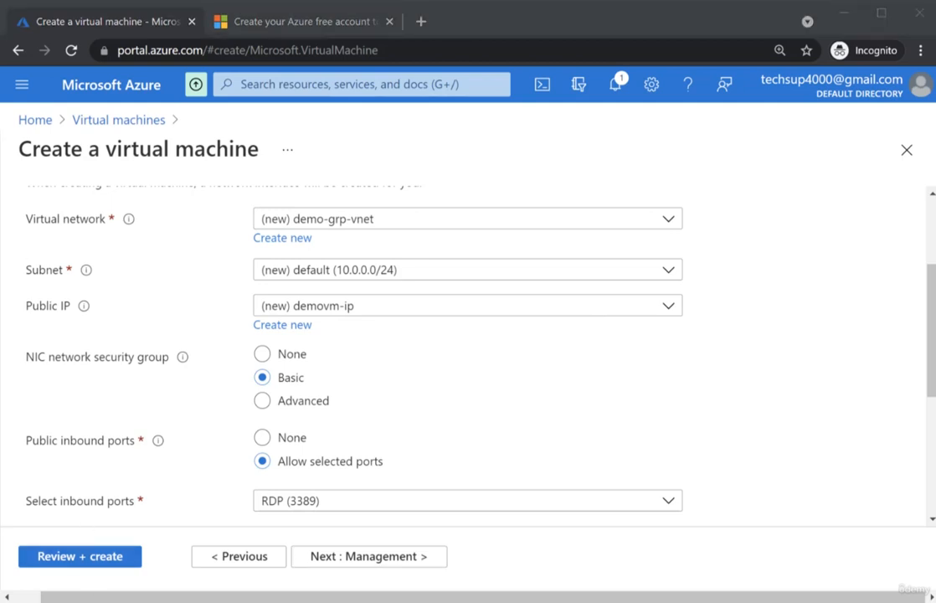
key("alt+Tab")
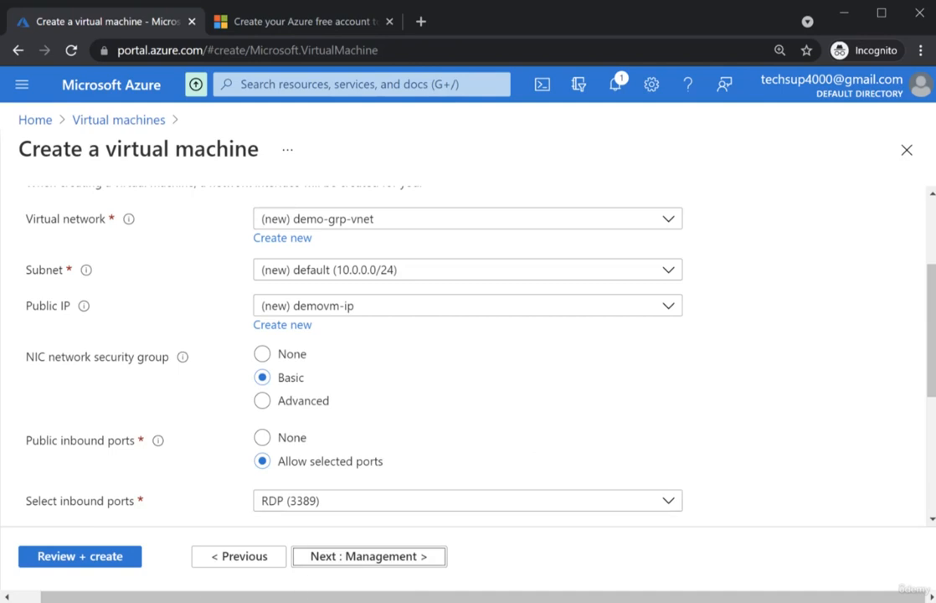
key("alt+Tab")
scroll(513, 471, "up", 6)
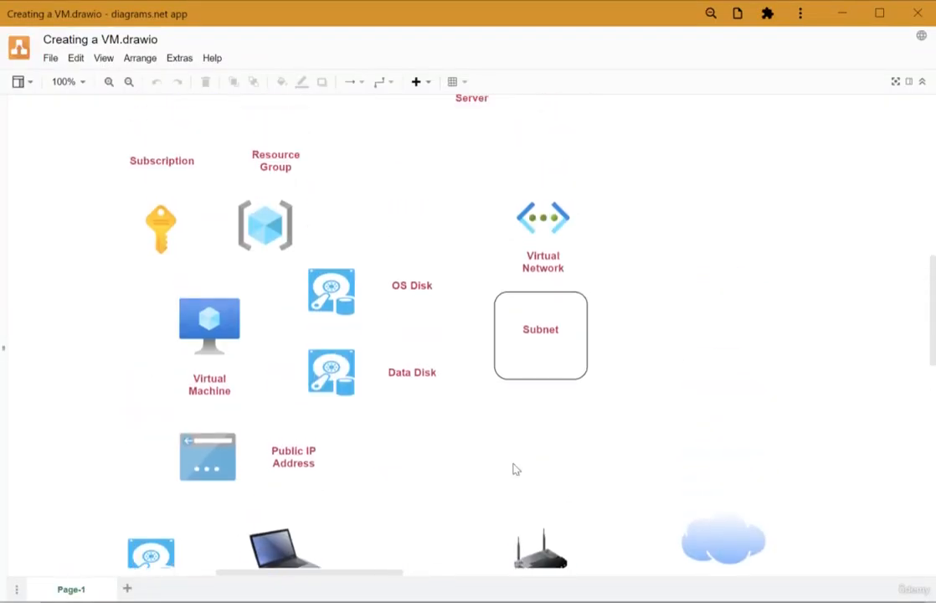
Step: Bracket the Virtual Machine icon, and bracket the OS Disk and Data Disk together on the diagram
key("alt+Tab")
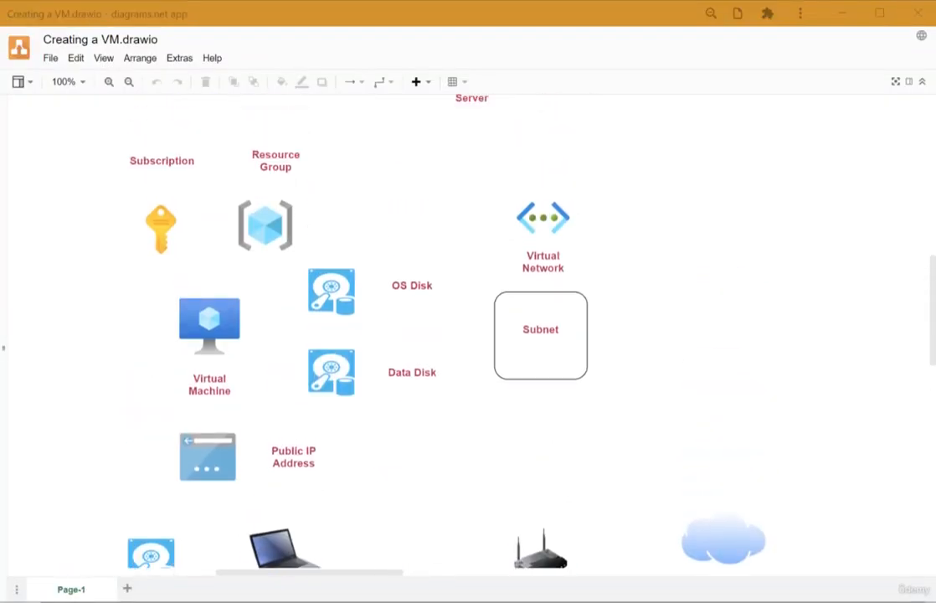
left_click_drag(171, 280, 170, 402)
left_click_drag(240, 275, 241, 410)
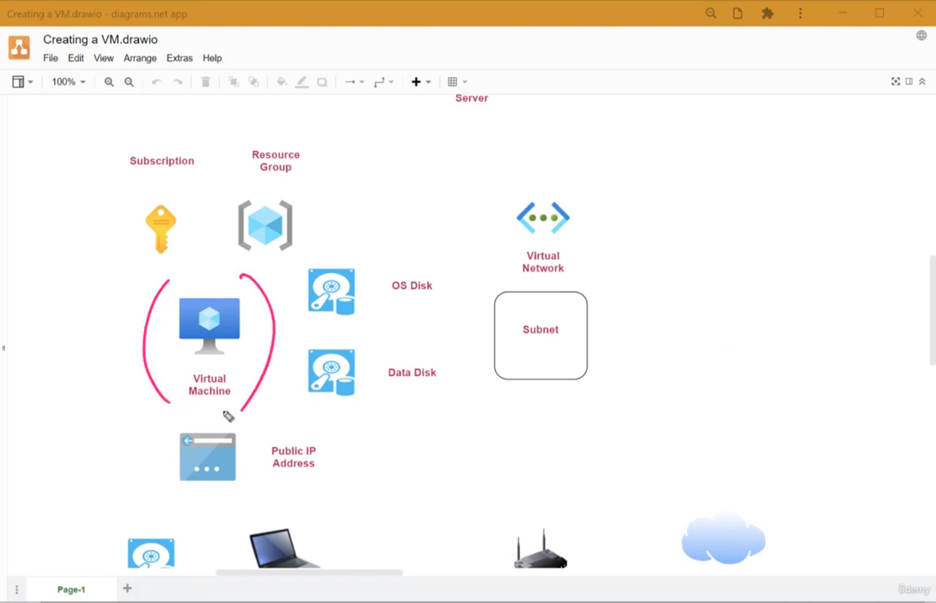
left_click_drag(289, 279, 321, 248)
left_click_drag(285, 321, 304, 403)
left_click_drag(415, 244, 425, 429)
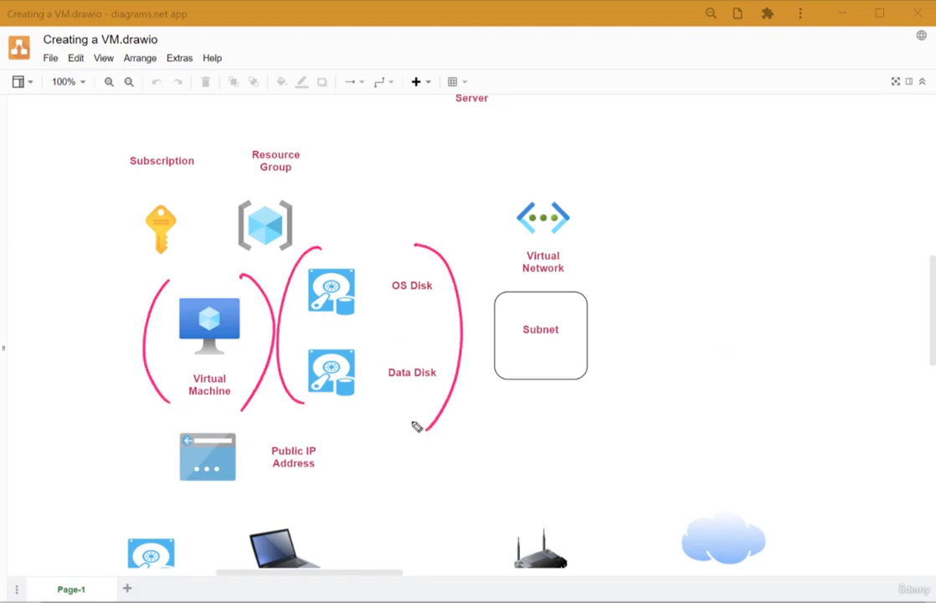
Step: Bracket the Virtual Network, the Subnet and the Public IP Address, and clear the annotations from the diagram
left_click_drag(514, 175, 516, 286)
left_click_drag(572, 166, 600, 282)
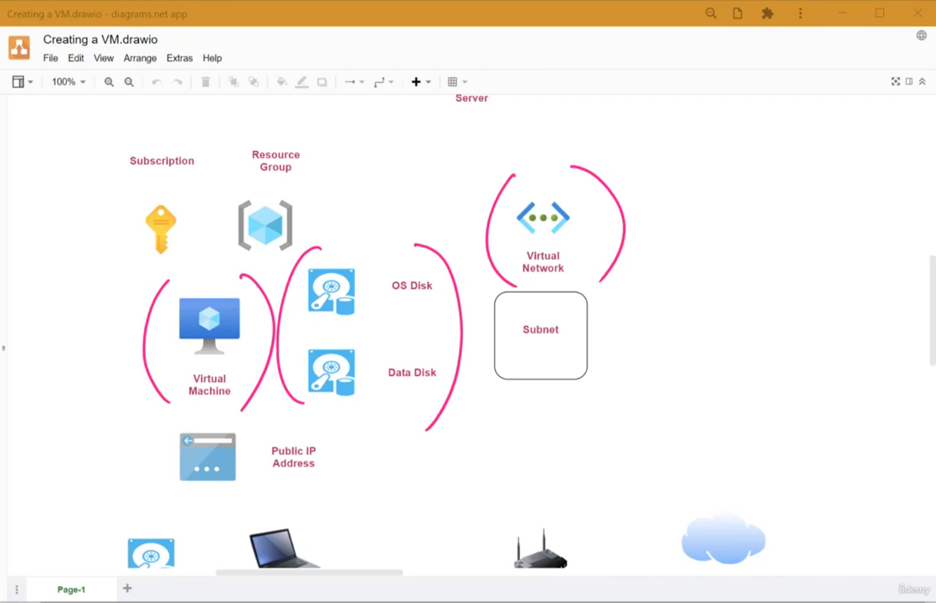
left_click_drag(497, 270, 529, 404)
left_click_drag(595, 281, 591, 400)
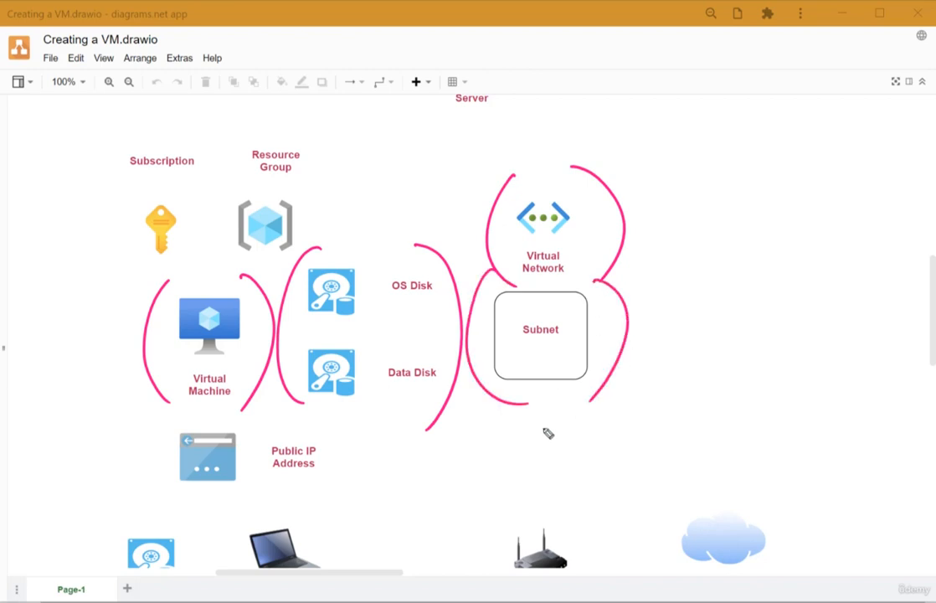
left_click_drag(178, 407, 180, 494)
left_click_drag(319, 404, 325, 496)
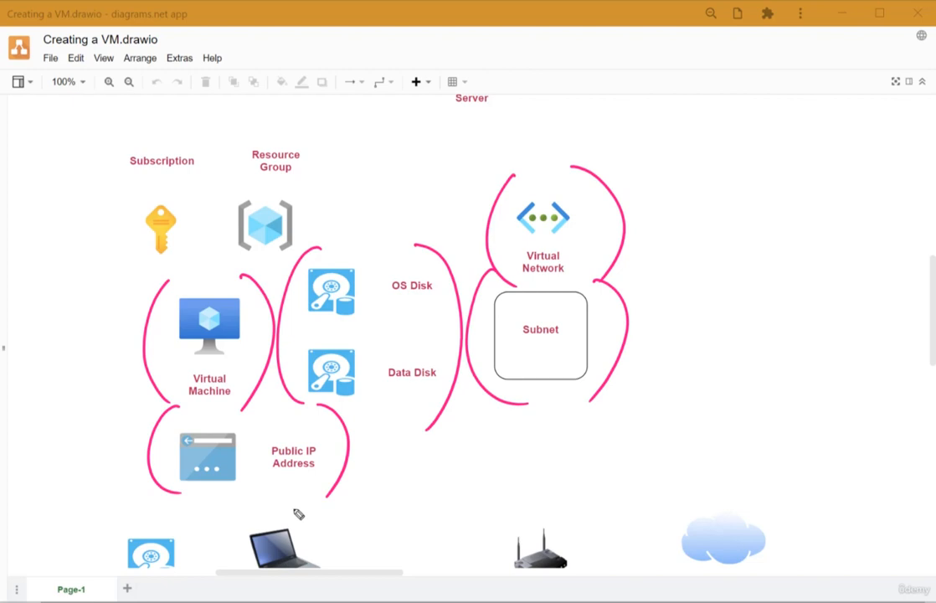
key("Escape")
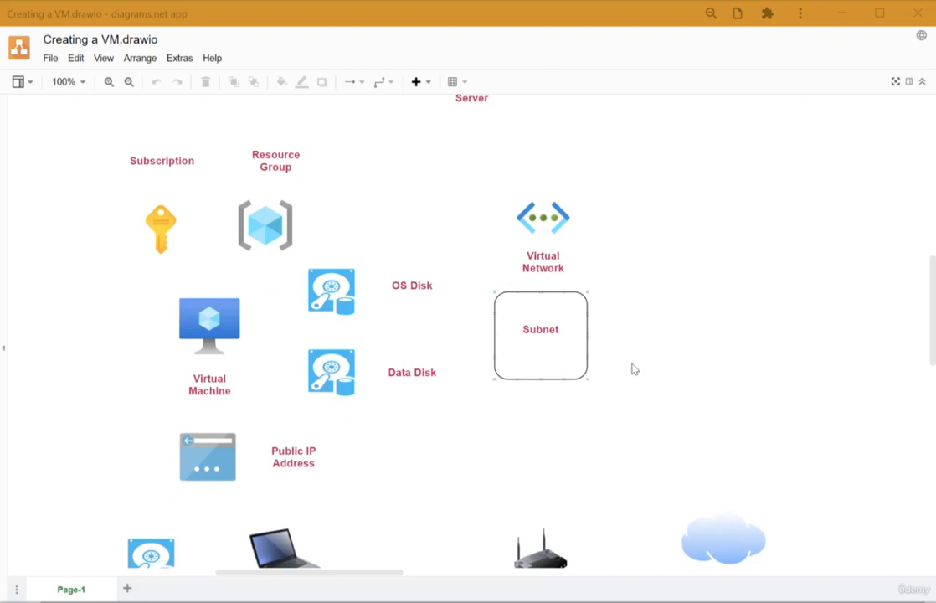
Step: Bracket the laptop, and draw a path from it through the Internet ending in an arrow at the Virtual Machine
scroll(700, 328, "down", 2)
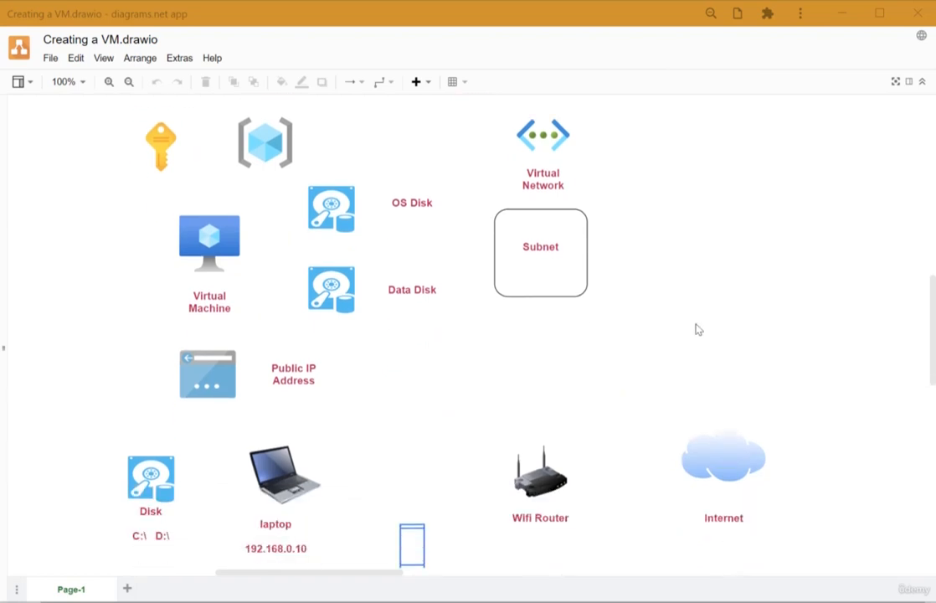
left_click_drag(255, 425, 235, 524)
left_click_drag(299, 416, 333, 529)
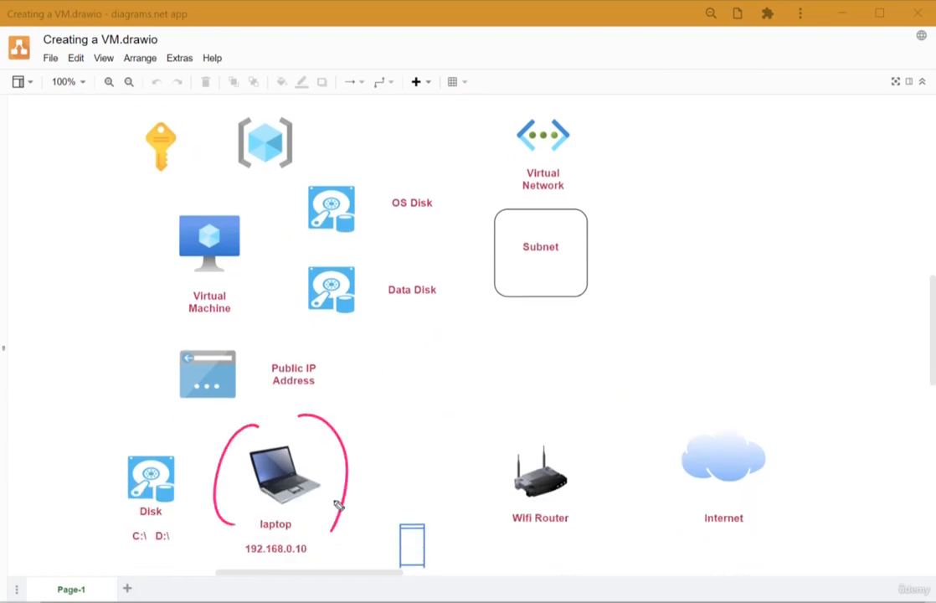
left_click_drag(360, 449, 662, 440)
mouse_move(754, 419)
left_mouse_down()
mouse_move(658, 356)
mouse_move(271, 299)
mouse_move(289, 292)
left_mouse_up()
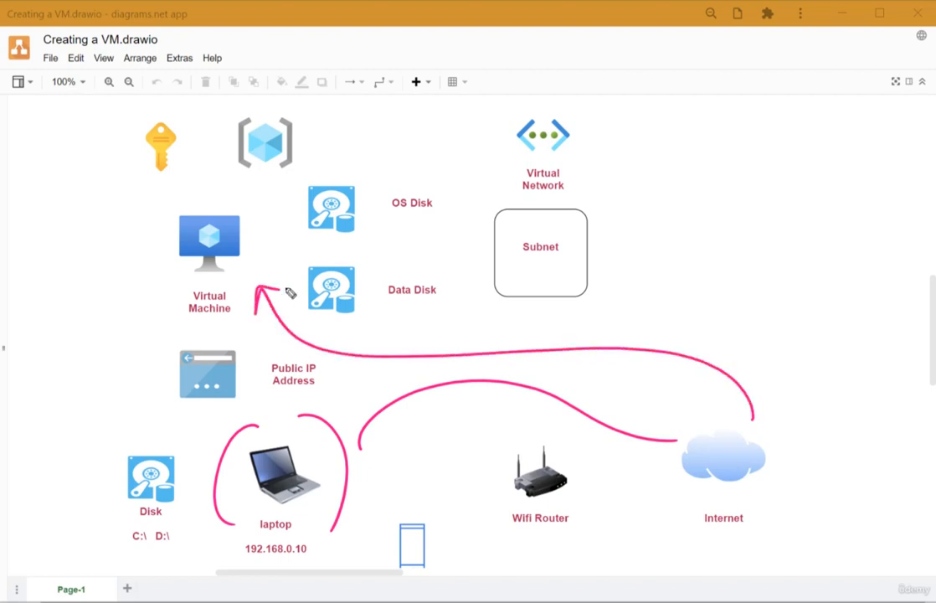
Step: Bracket the Public IP Address and draw an arrow from it to the Virtual Machine
left_click_drag(178, 330, 189, 416)
left_click_drag(310, 341, 313, 411)
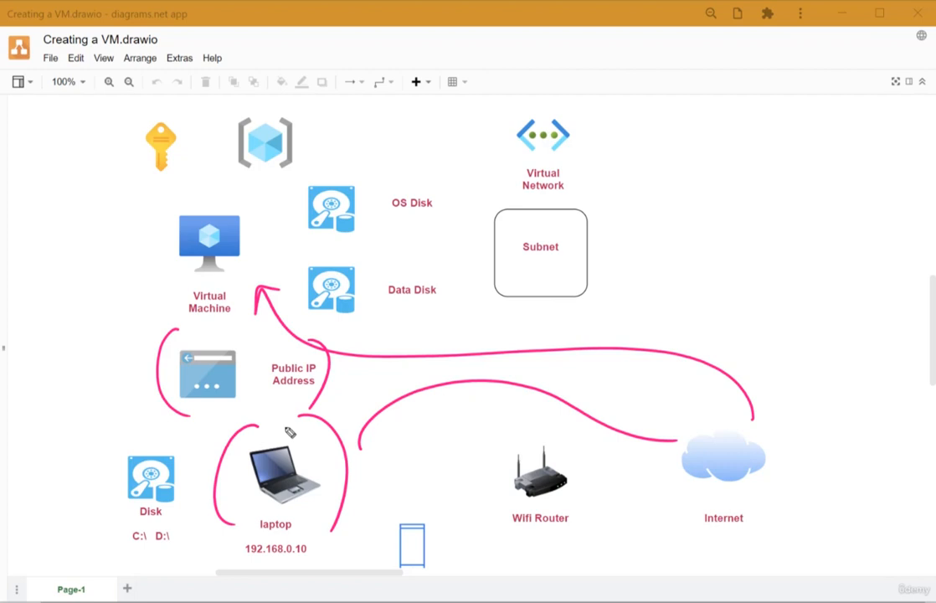
mouse_move(127, 381)
left_mouse_down()
mouse_move(134, 297)
mouse_move(172, 306)
left_mouse_up()
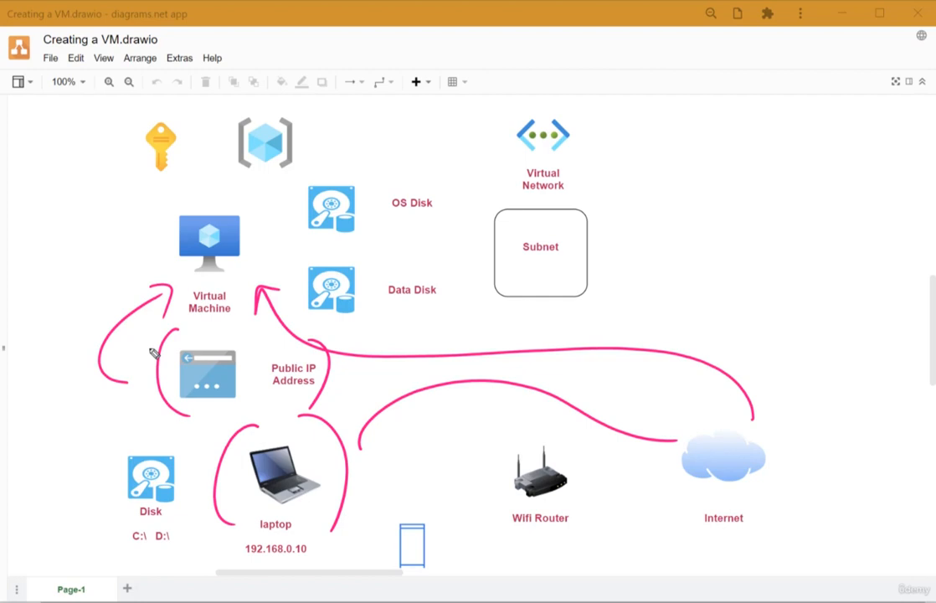
left_click_drag(275, 340, 283, 399)
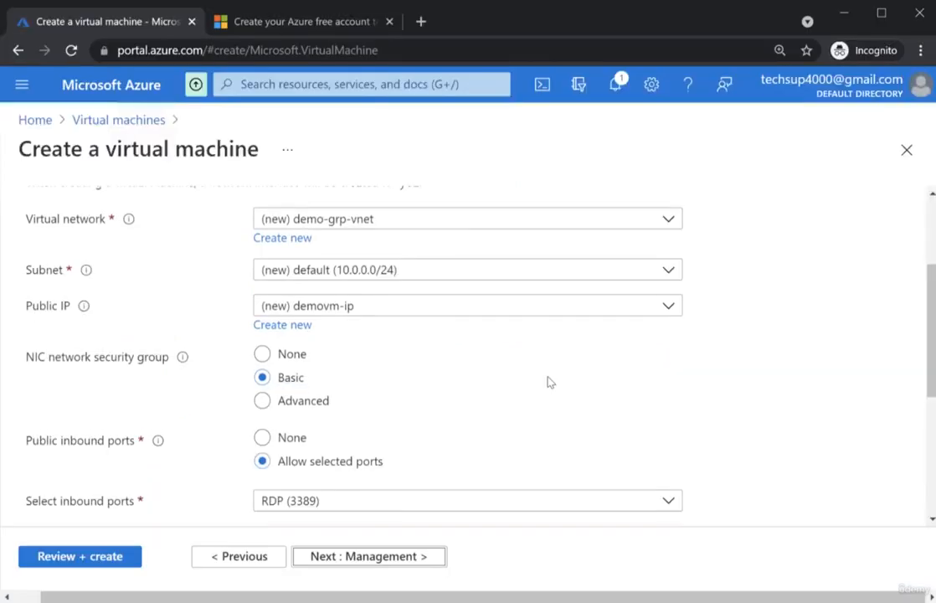
Step: Check the inbound port and load balancing settings in the Azure portal, and continue to the Management settings
scroll(550, 382, "down", 1)
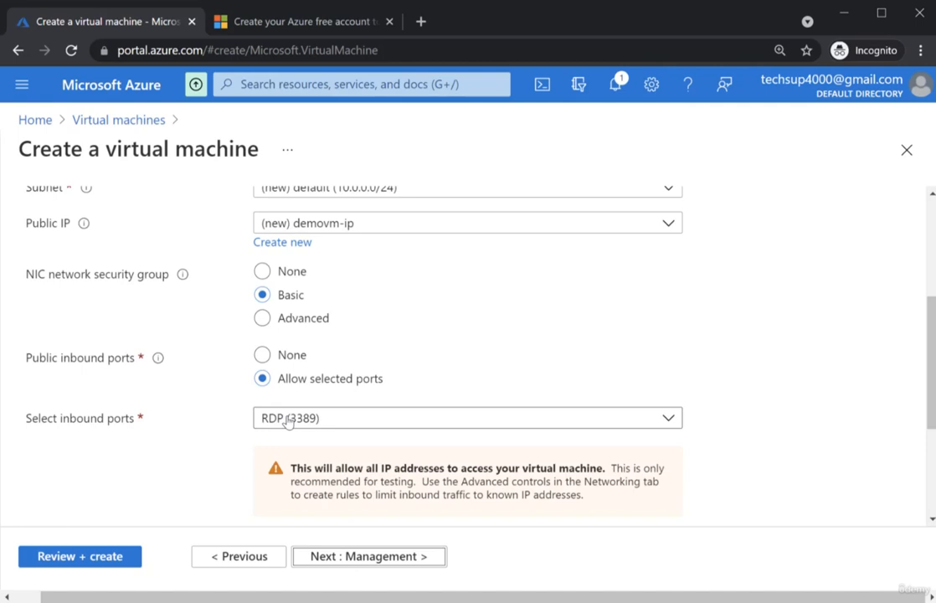
scroll(504, 395, "down", 3)
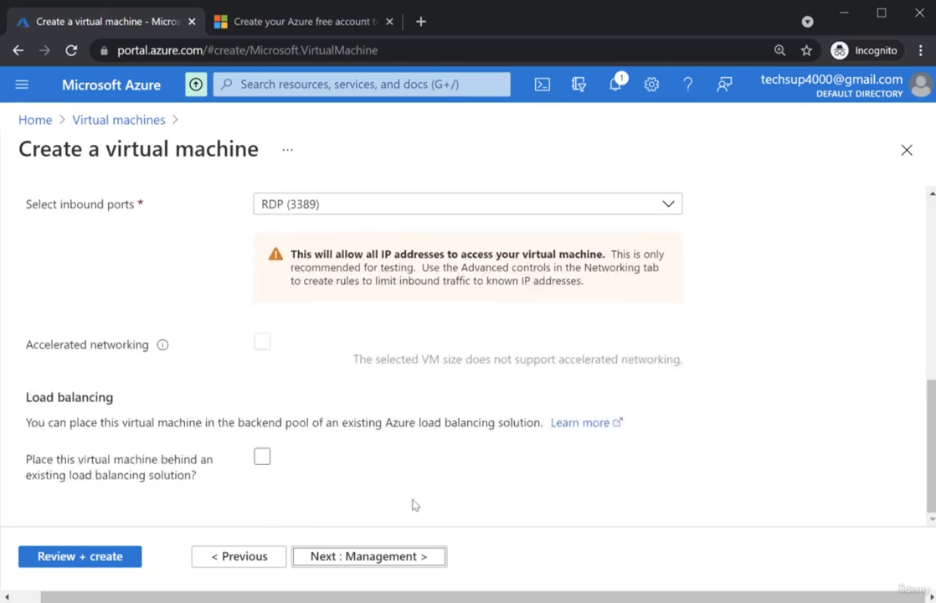
left_click(368, 559)
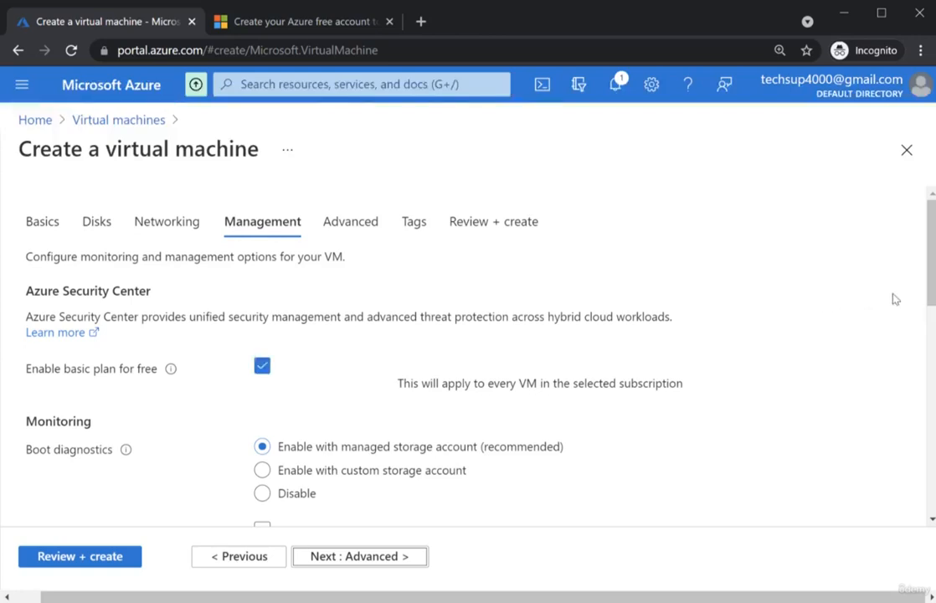
Step: Review the Management options down to Site Recovery without changing them, and continue to the Advanced settings
scroll(895, 298, "down", 4)
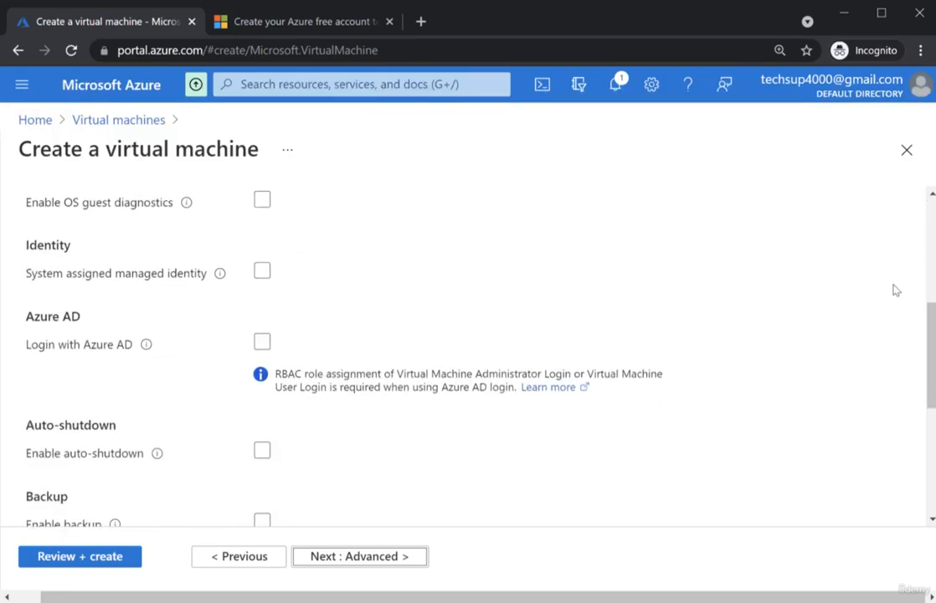
scroll(894, 306, "down", 2)
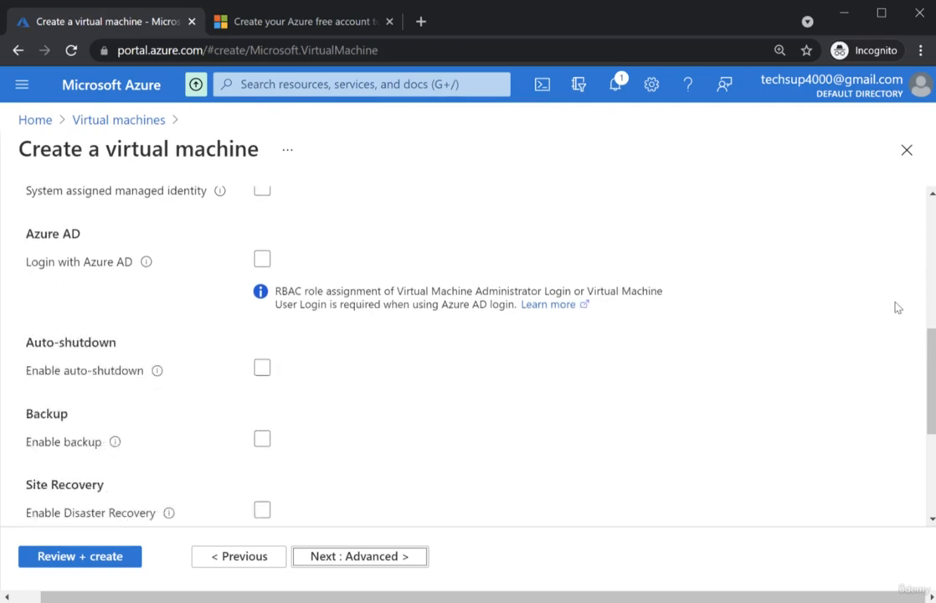
scroll(890, 307, "up", 1)
scroll(890, 306, "up", 4)
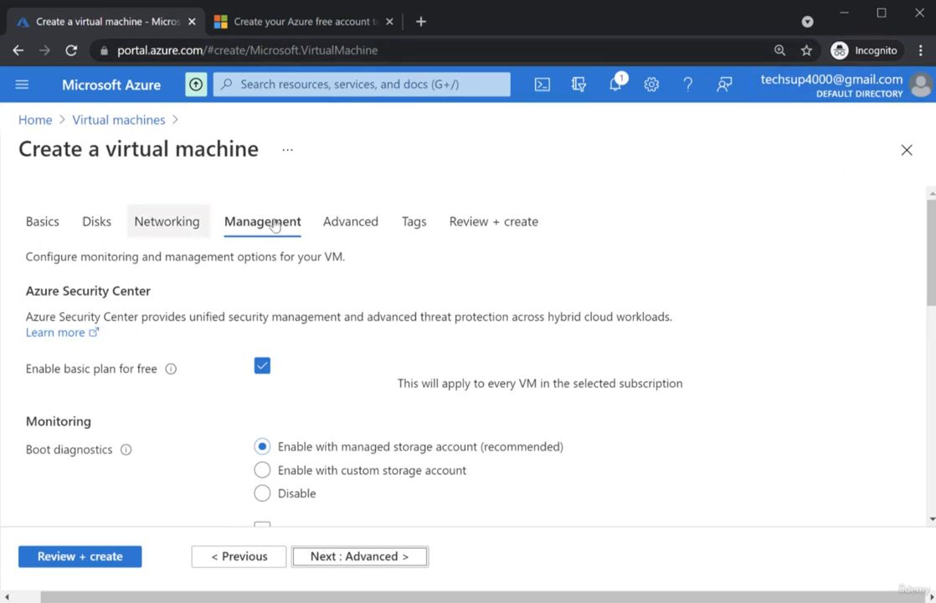
scroll(458, 263, "down", 3)
scroll(448, 359, "down", 4)
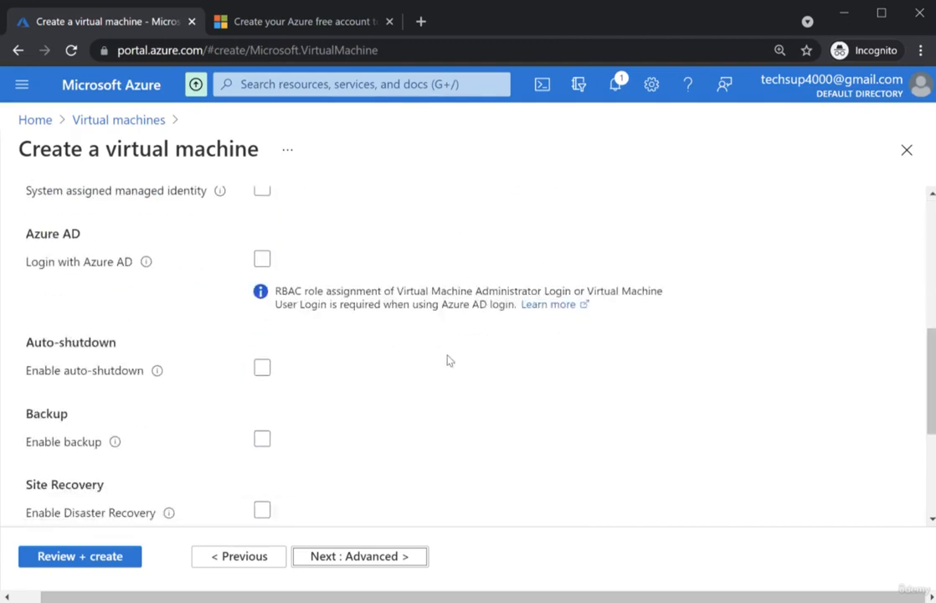
left_click(372, 569)
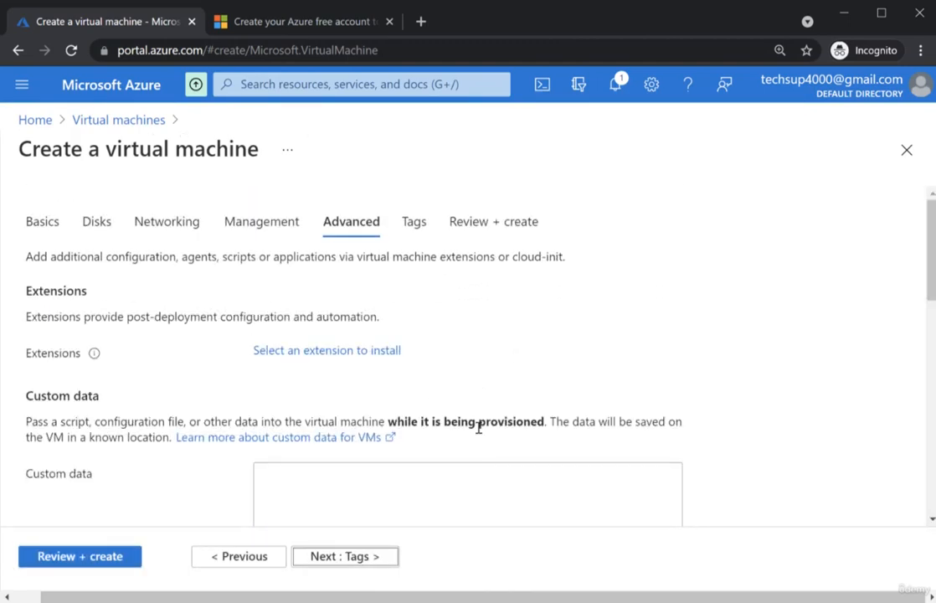
Step: Keep the Advanced and Tags settings at their defaults and proceed to Review + create
scroll(478, 426, "down", 5)
left_click(383, 556)
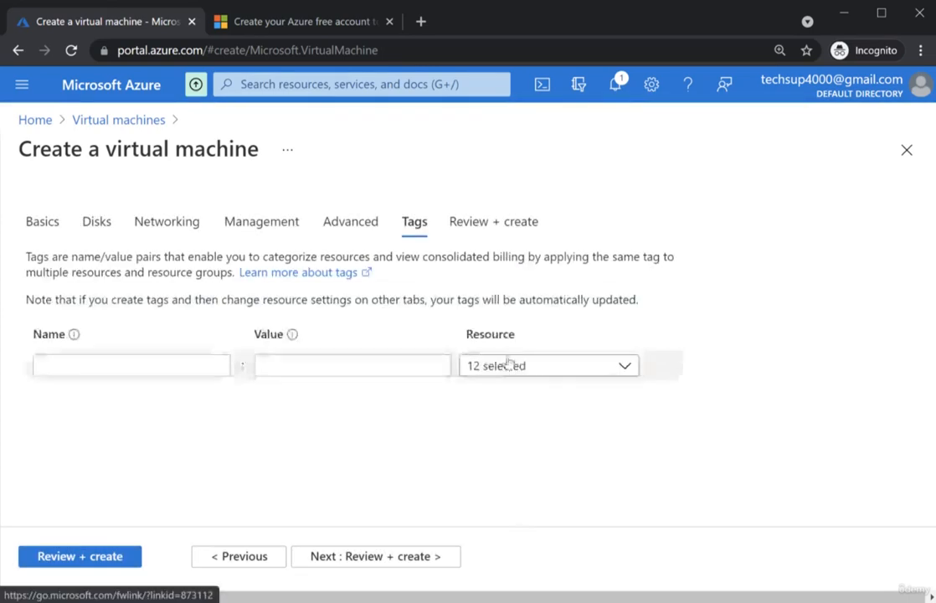
left_click(412, 556)
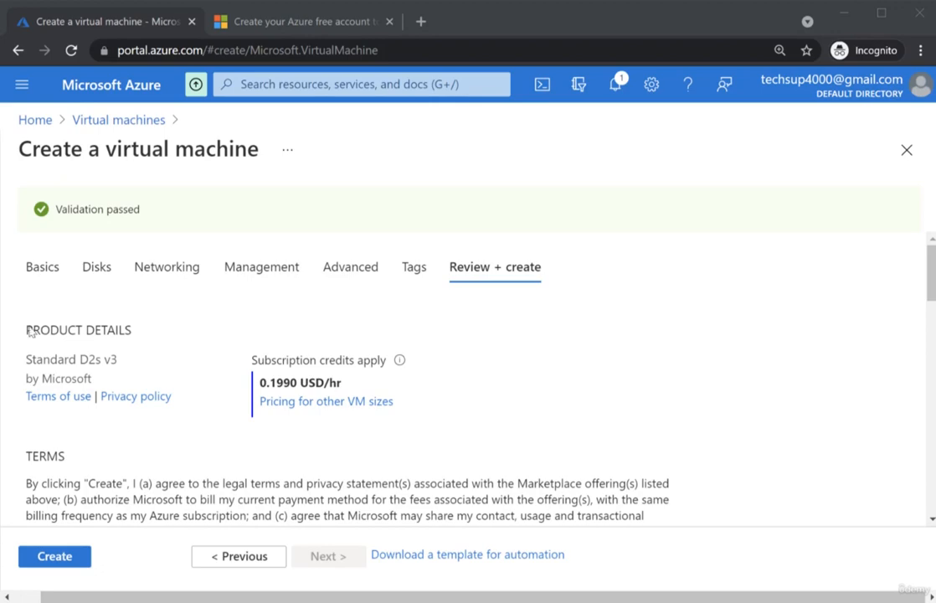
Step: Review the configuration summary and create the virtual machine
scroll(623, 317, "down", 5)
scroll(674, 326, "down", 10)
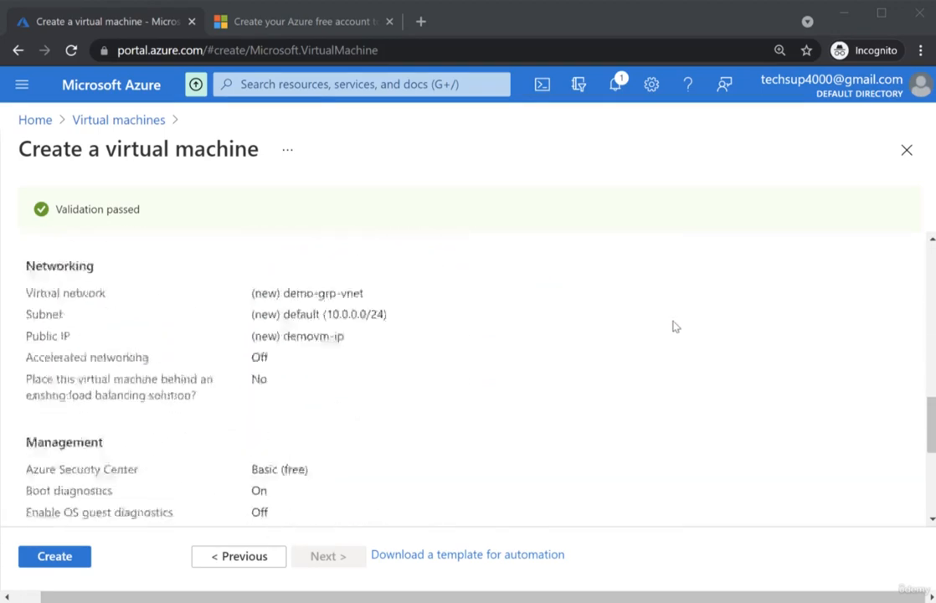
scroll(658, 332, "up", 15)
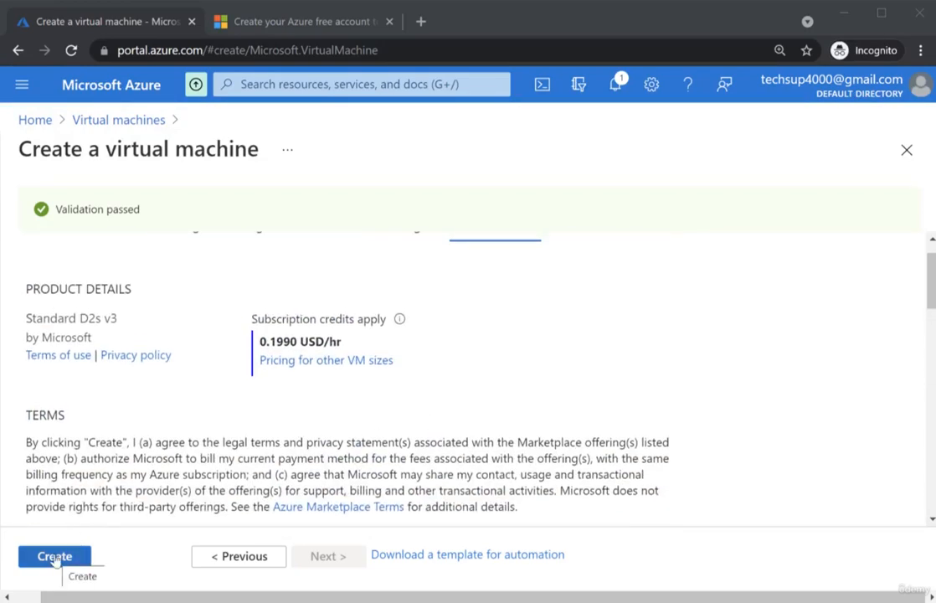
left_click(54, 557)
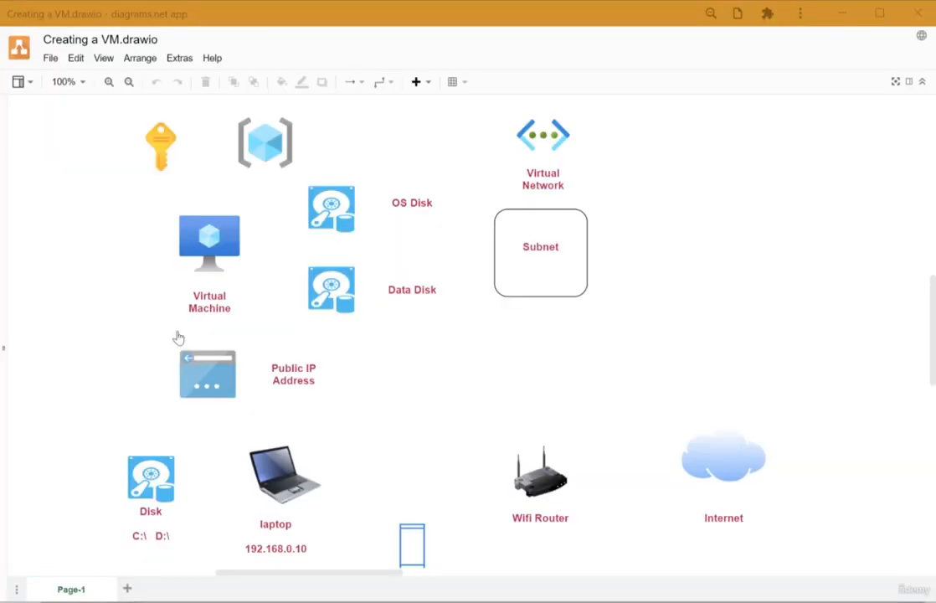
Step: On the Creating a VM diagram, bracket the Public IP Address, the OS Disk and the Virtual Network
left_click_drag(177, 333, 179, 406)
left_click_drag(304, 340, 316, 420)
left_click_drag(318, 162, 320, 242)
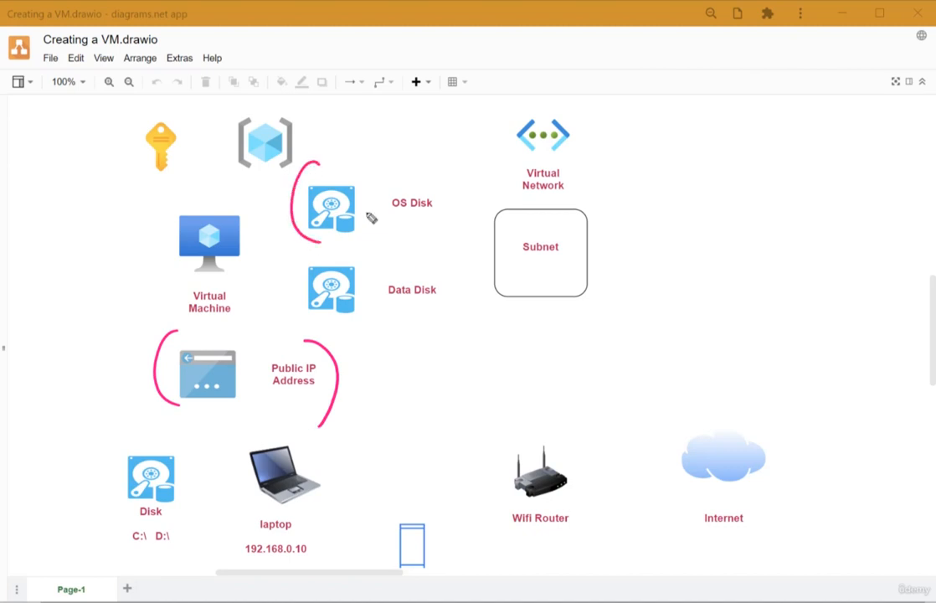
mouse_move(424, 163)
left_mouse_down()
mouse_move(462, 214)
mouse_move(433, 241)
left_mouse_up()
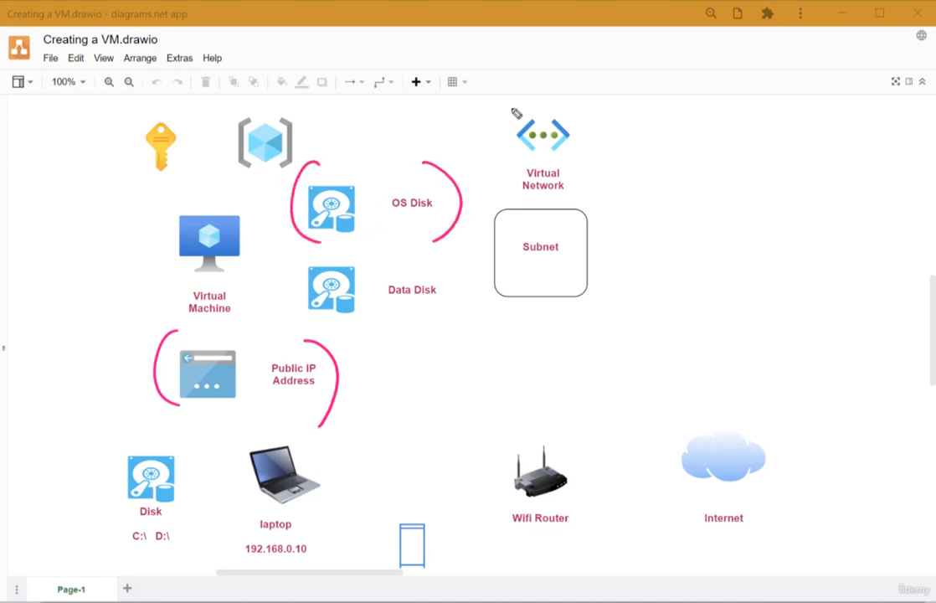
left_click_drag(512, 107, 512, 195)
left_click_drag(566, 101, 591, 185)
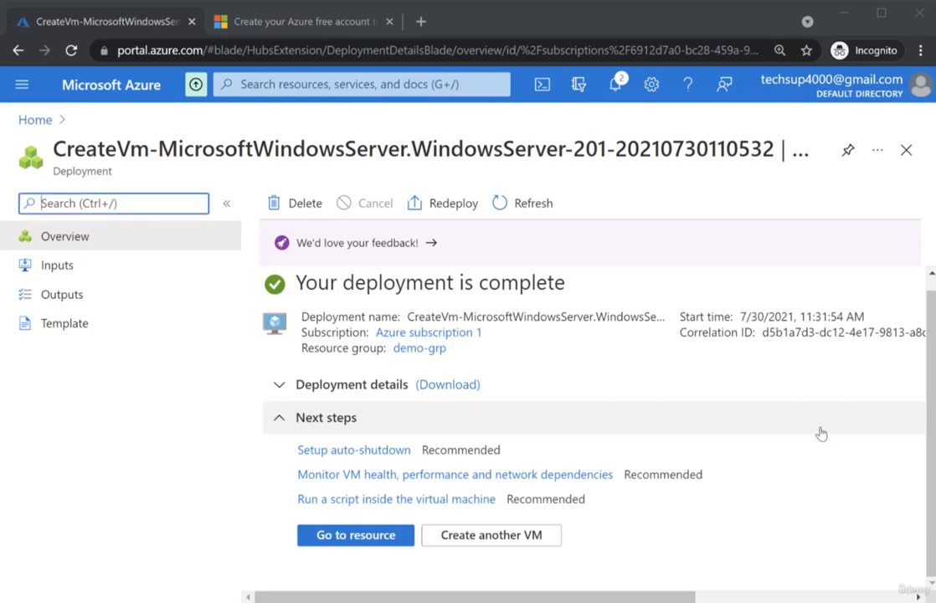
Step: Check the deployment notifications in the Azure portal, and open the newly deployed virtual machine resource
key("g")
key("n")
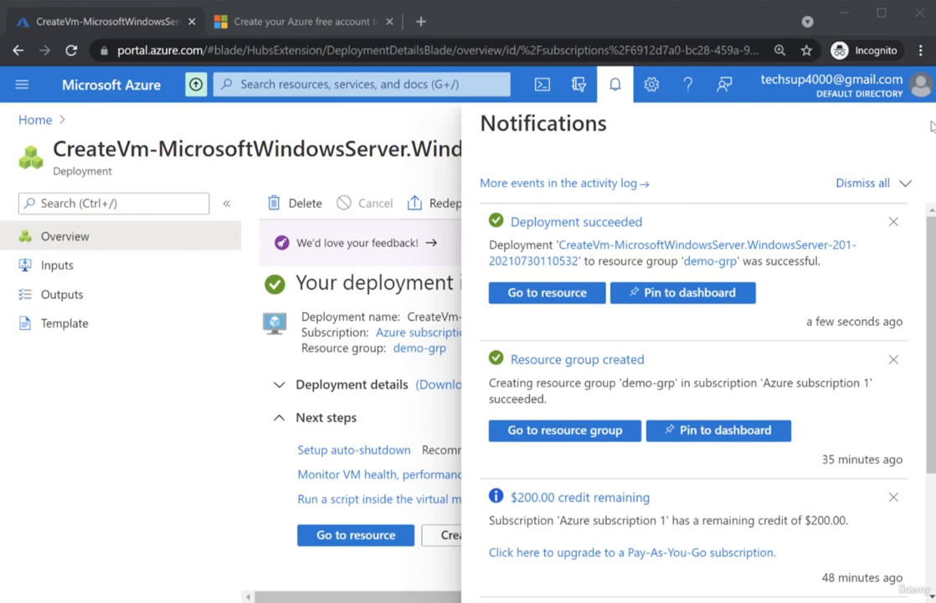
left_click(907, 124)
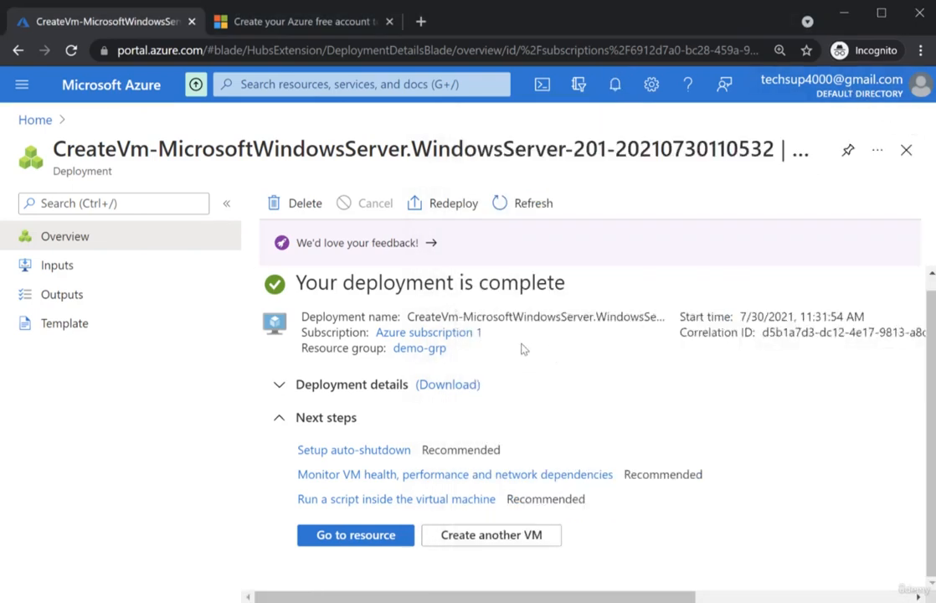
left_click(373, 540)
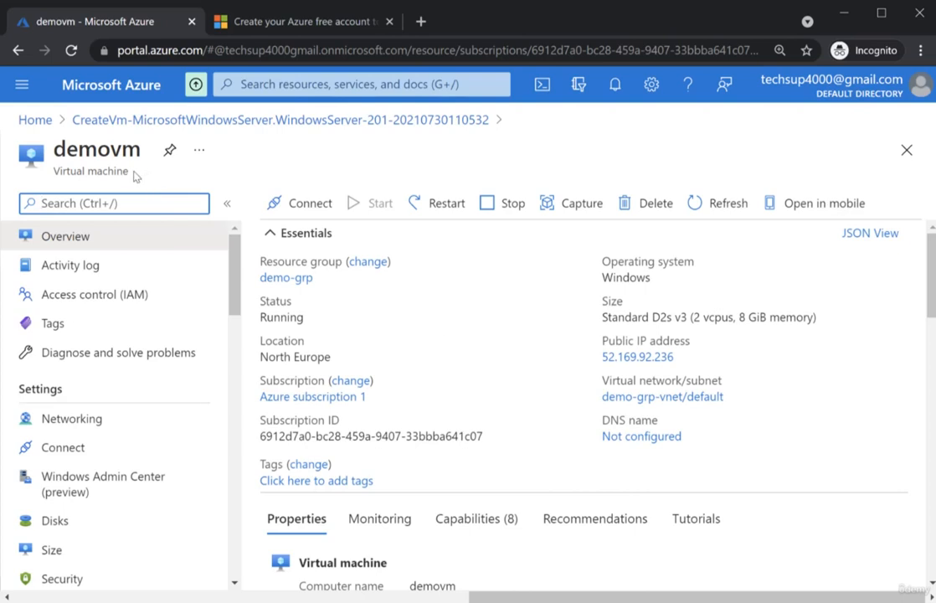
Step: Highlight the virtual machine's name, demovm, on its overview page
left_click_drag(129, 173, 51, 173)
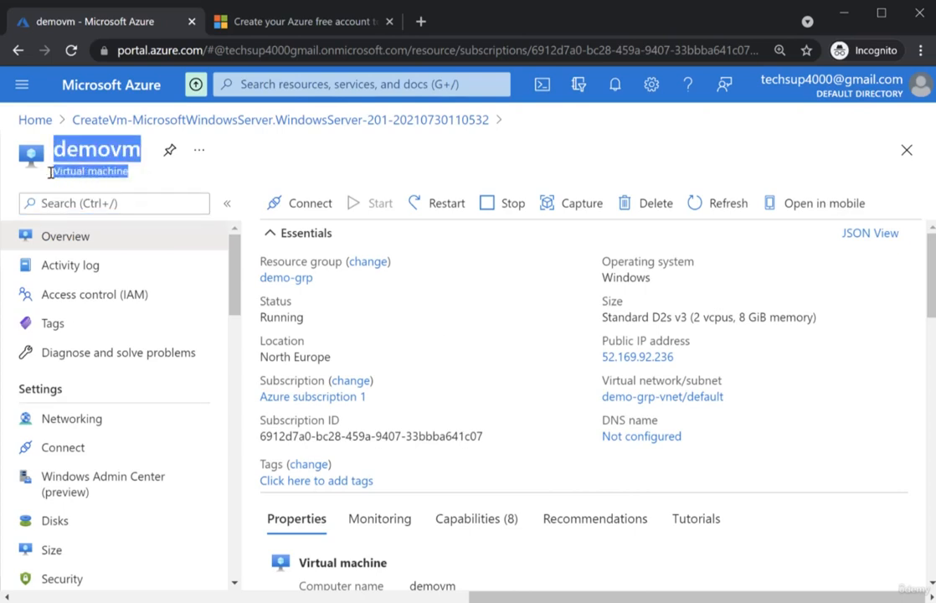
double_click(81, 143)
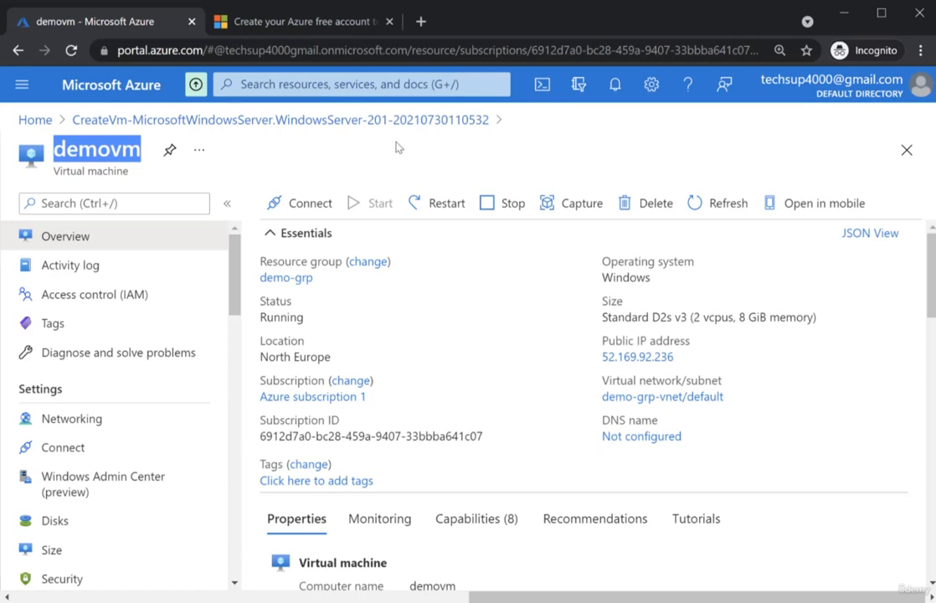
key("alt+Tab")
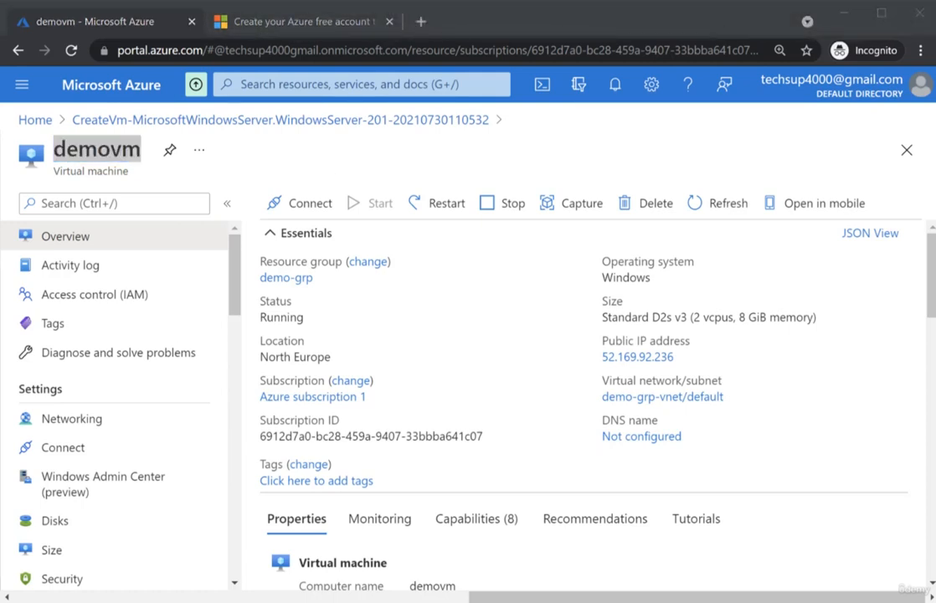
Step: Mark out the Essentials details on the virtual machine's overview page with an annotation, and clear the annotation
mouse_move(252, 219)
left_mouse_down()
mouse_move(564, 324)
mouse_move(826, 464)
mouse_move(851, 492)
left_mouse_up()
key("Escape")
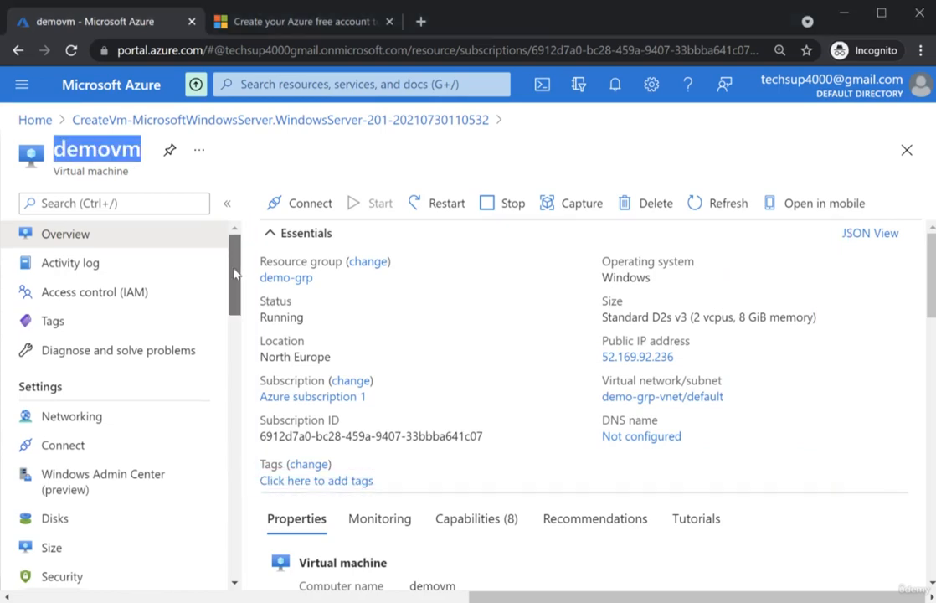
mouse_move(233, 274)
left_mouse_down()
mouse_move(232, 441)
mouse_move(245, 516)
mouse_move(236, 328)
mouse_move(222, 276)
left_mouse_up()
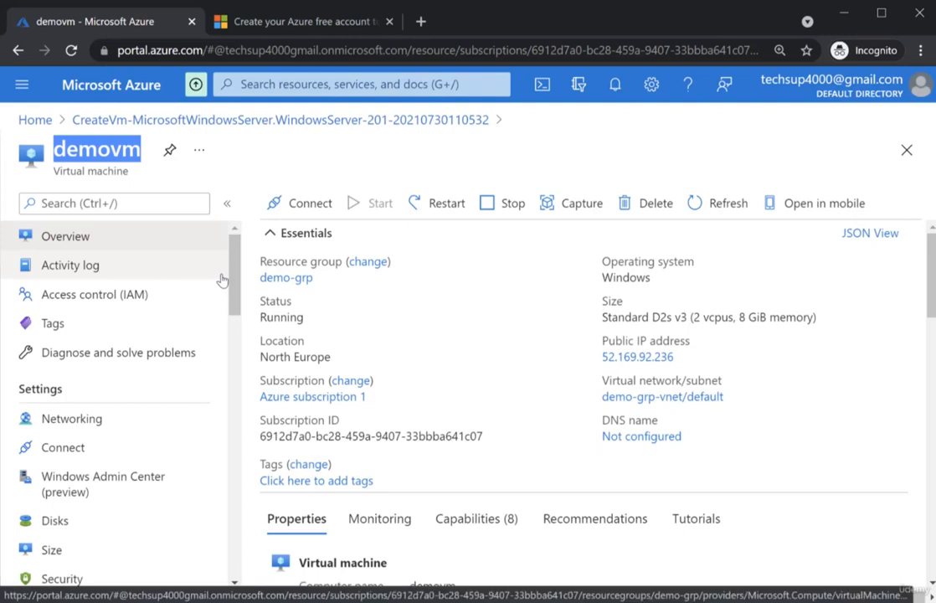
Step: Open the list of all resources and select every resource in it, from demo-grp-vnet through NetworkWatcher_northeurope
left_click(21, 84)
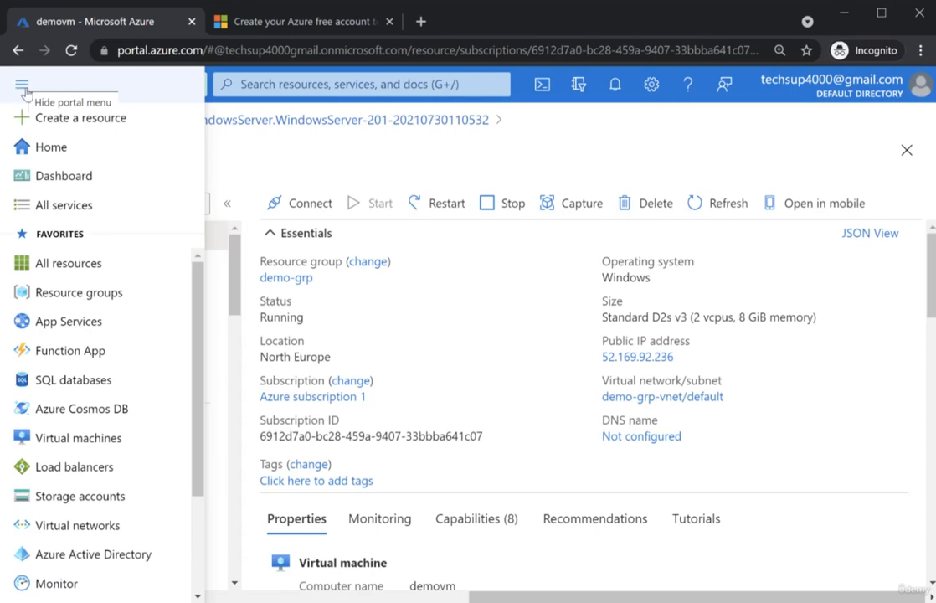
left_click(69, 265)
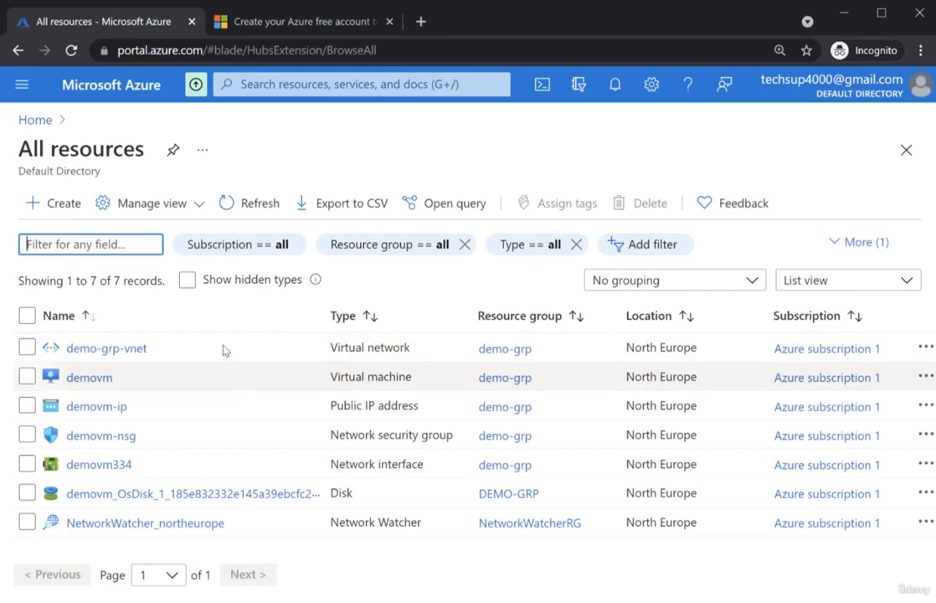
left_click(27, 347)
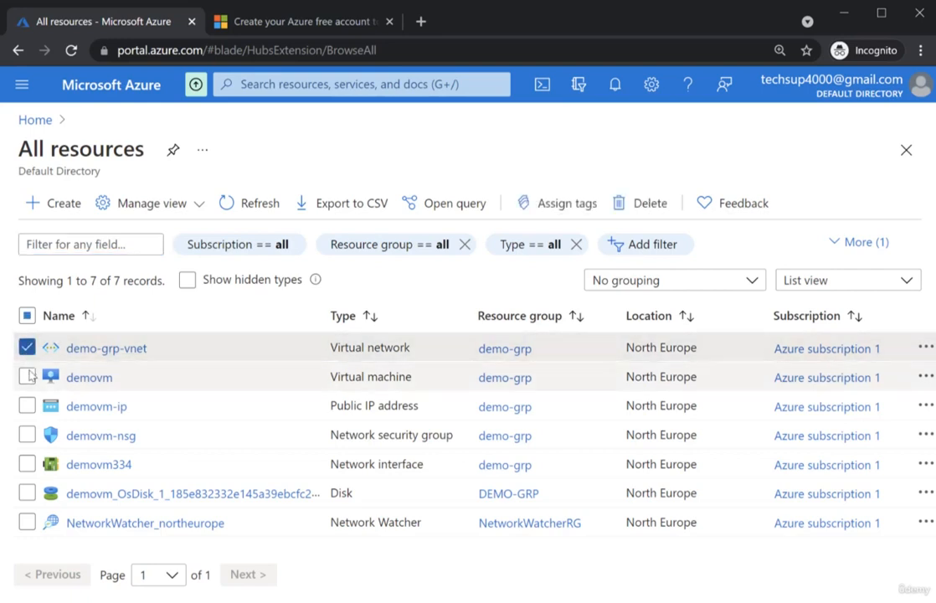
left_click(27, 377)
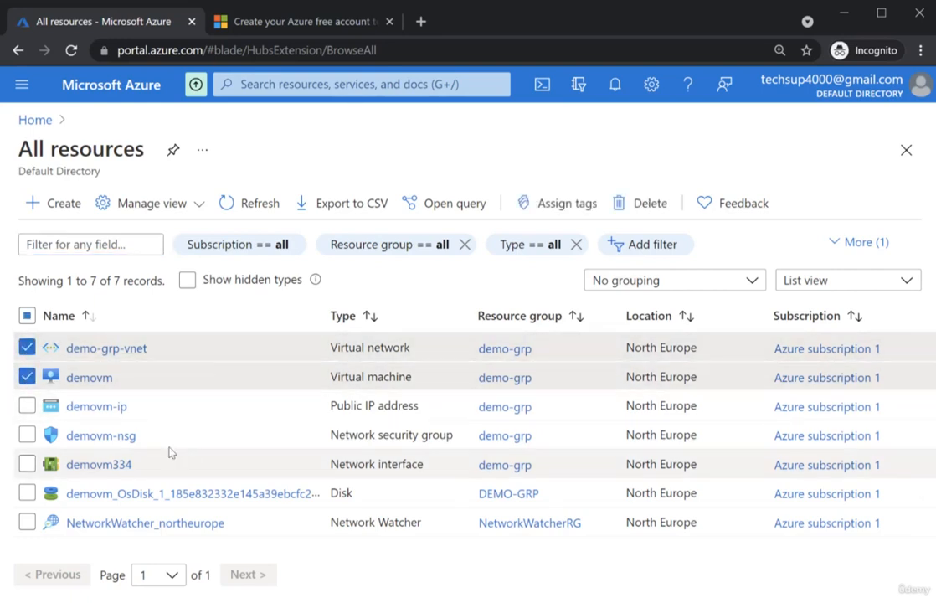
left_click(28, 407)
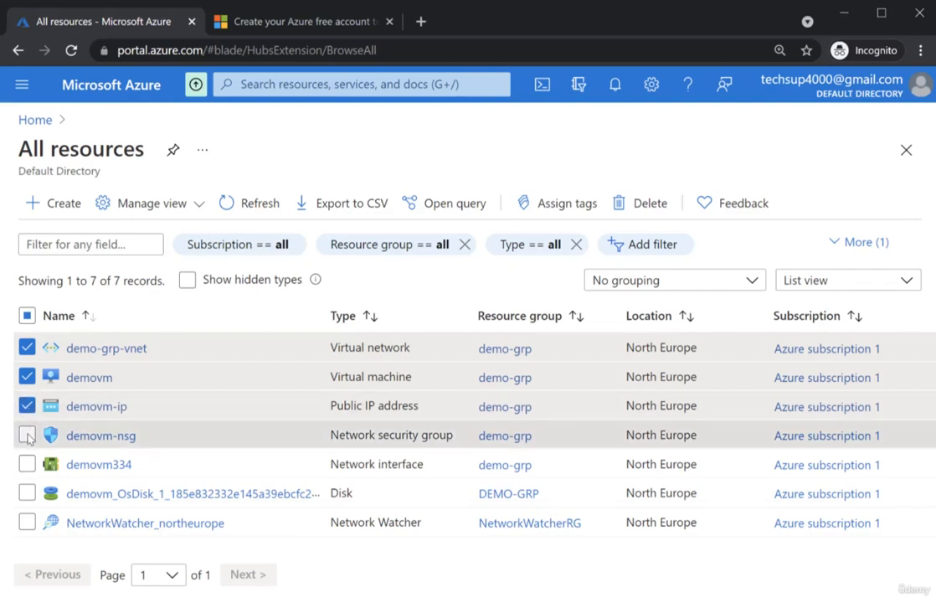
left_click(27, 436)
left_click(27, 465)
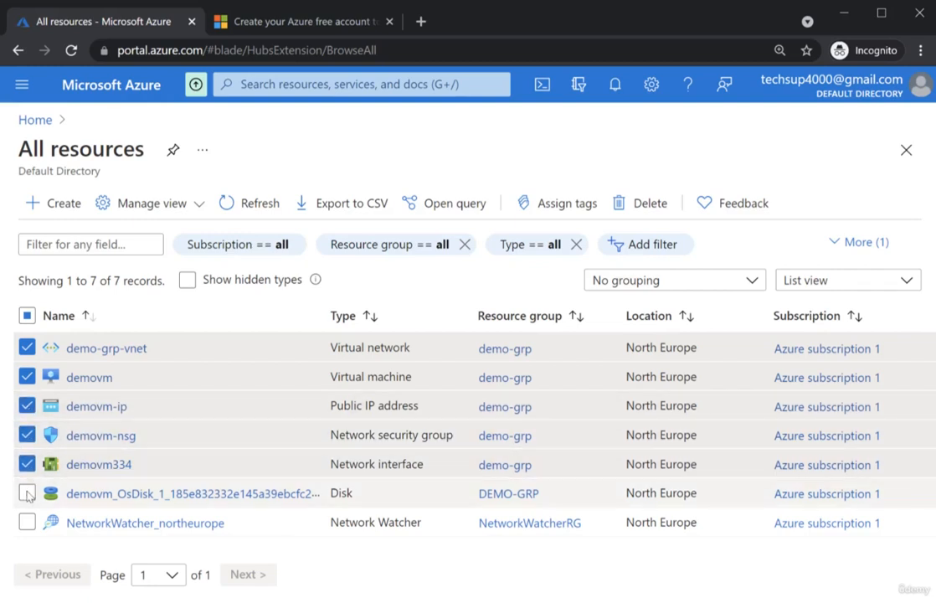
left_click(26, 494)
left_click(27, 523)
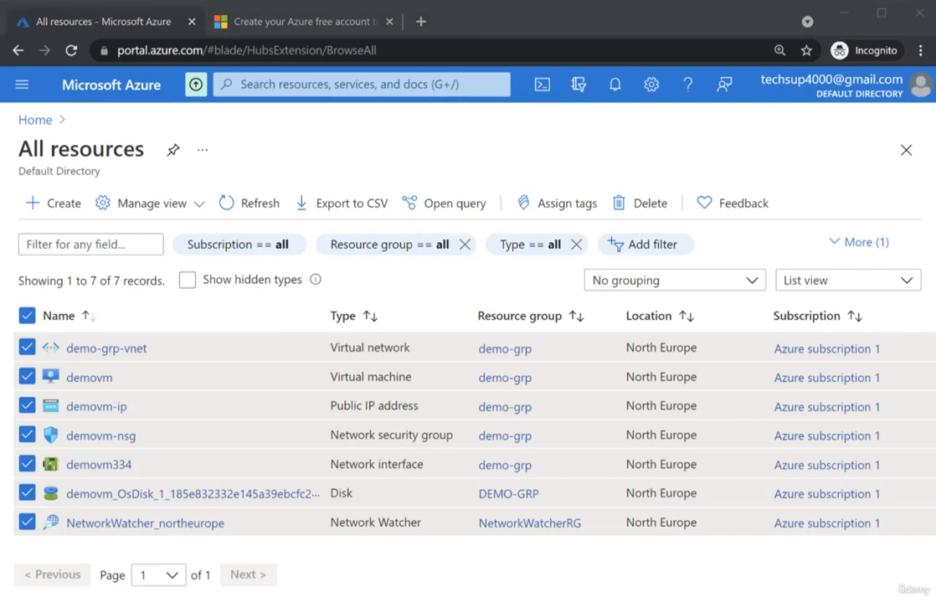
Step: Annotate the resource list by bracketing the Location column and writing a double-underlined "East US", and clear the ink
left_click_drag(624, 319, 634, 530)
left_click_drag(702, 310, 693, 560)
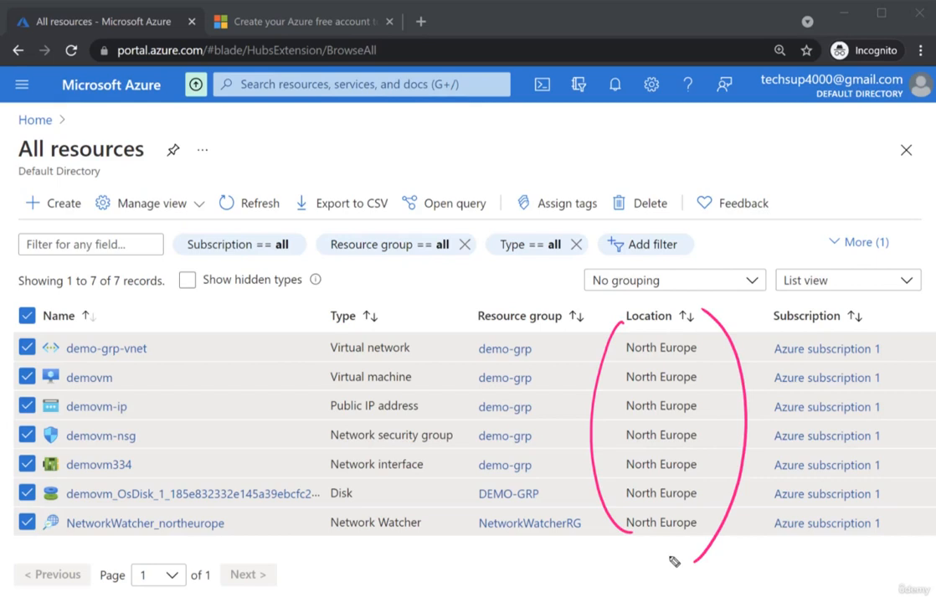
mouse_move(219, 315)
left_mouse_down()
mouse_move(219, 360)
mouse_move(238, 313)
mouse_move(256, 331)
left_mouse_up()
left_click_drag(268, 309, 289, 331)
mouse_move(312, 279)
left_mouse_down()
mouse_move(332, 273)
mouse_move(342, 299)
left_mouse_up()
left_click_drag(212, 400, 371, 285)
left_click_drag(225, 423, 377, 301)
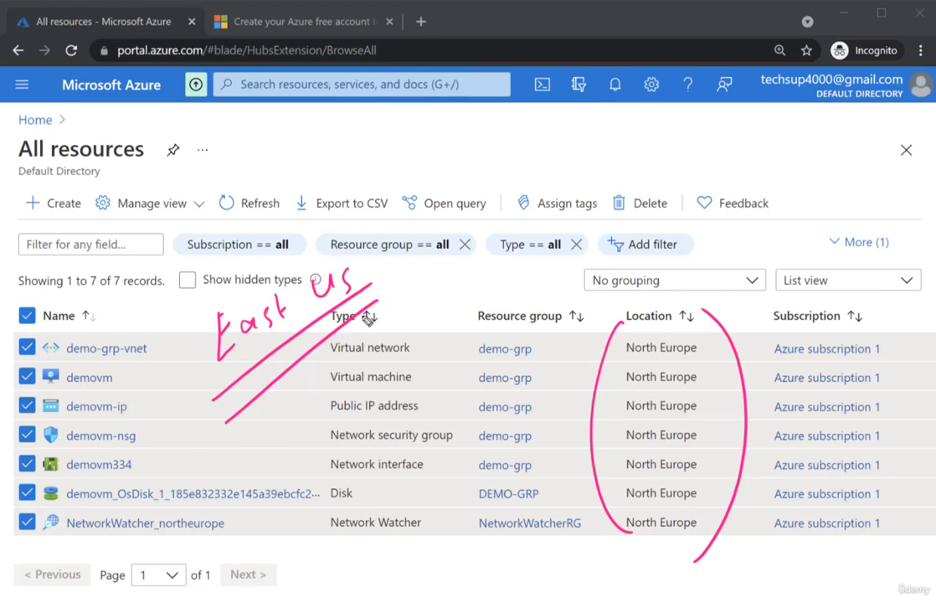
key("Escape")
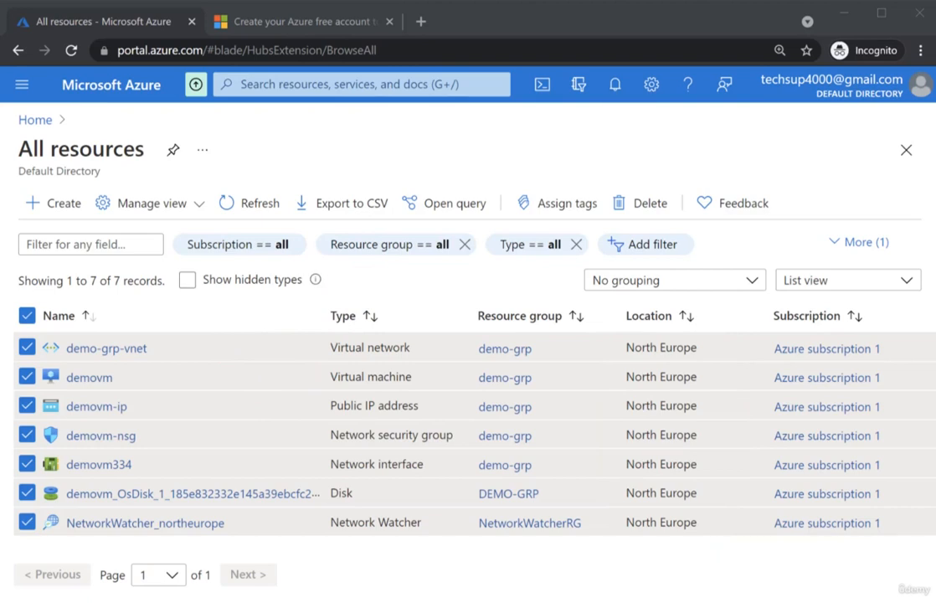
Step: Deselect all resources, and select only the demo-grp-vnet, demovm-ip and demovm-nsg resources
left_click(27, 316)
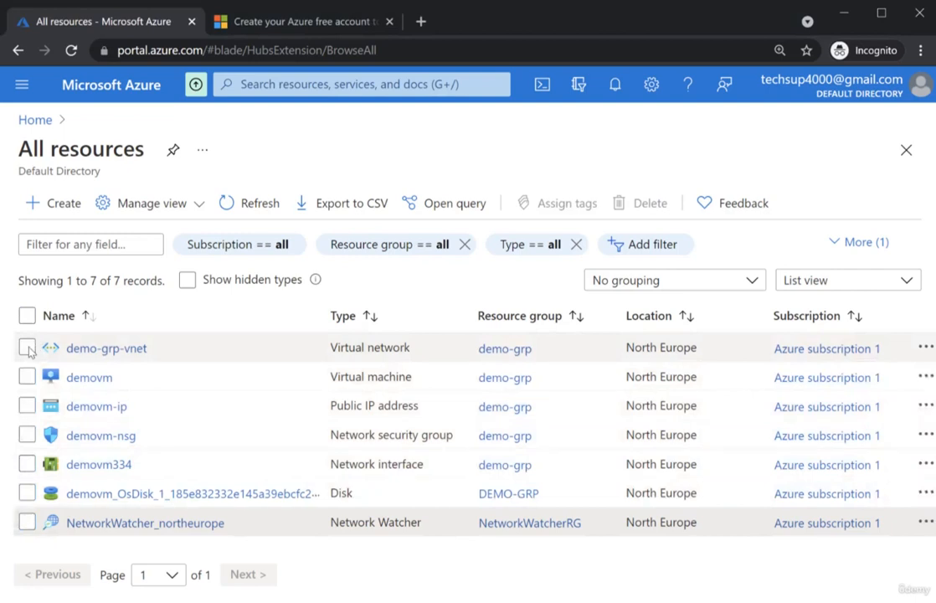
left_click(28, 349)
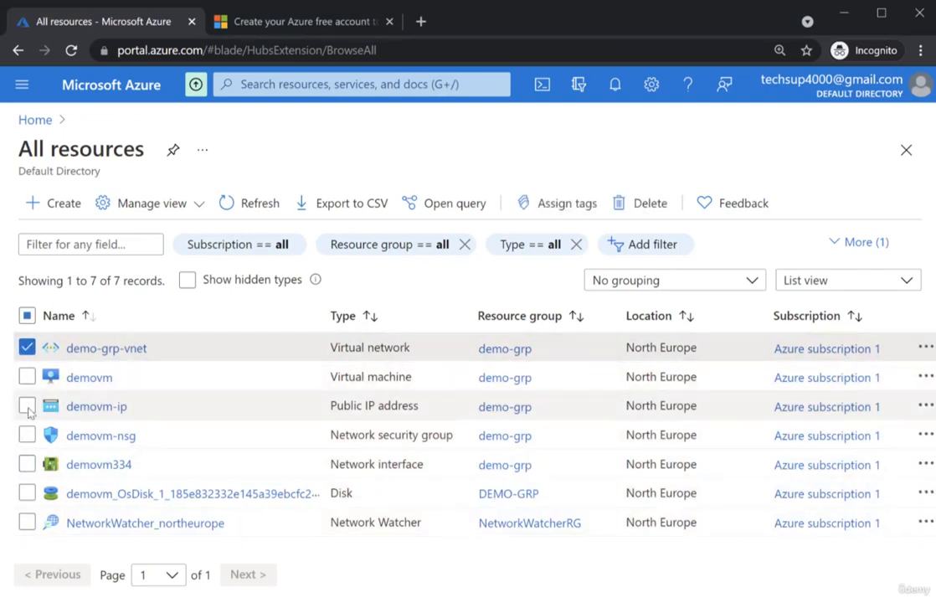
left_click(27, 407)
left_click(28, 435)
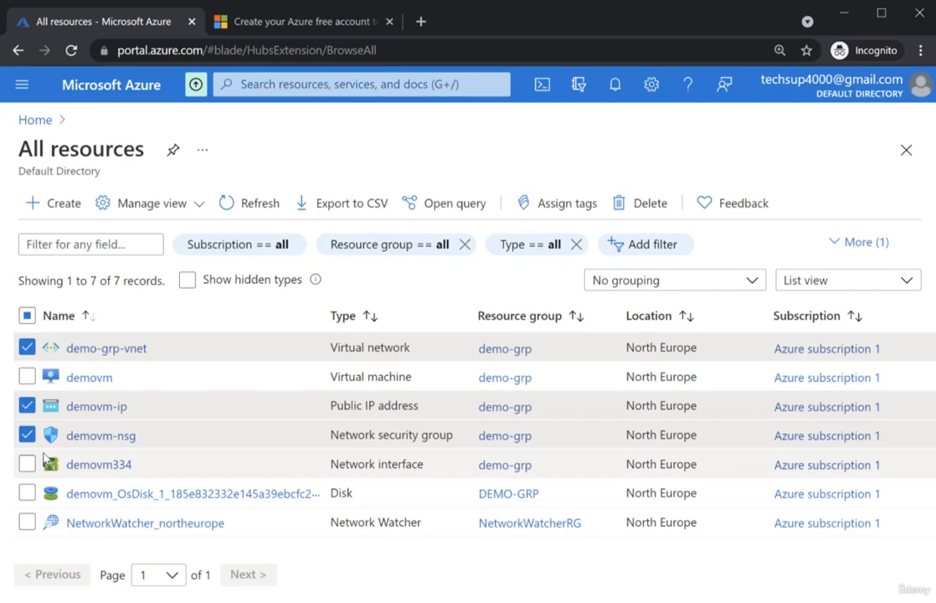
left_click(26, 377)
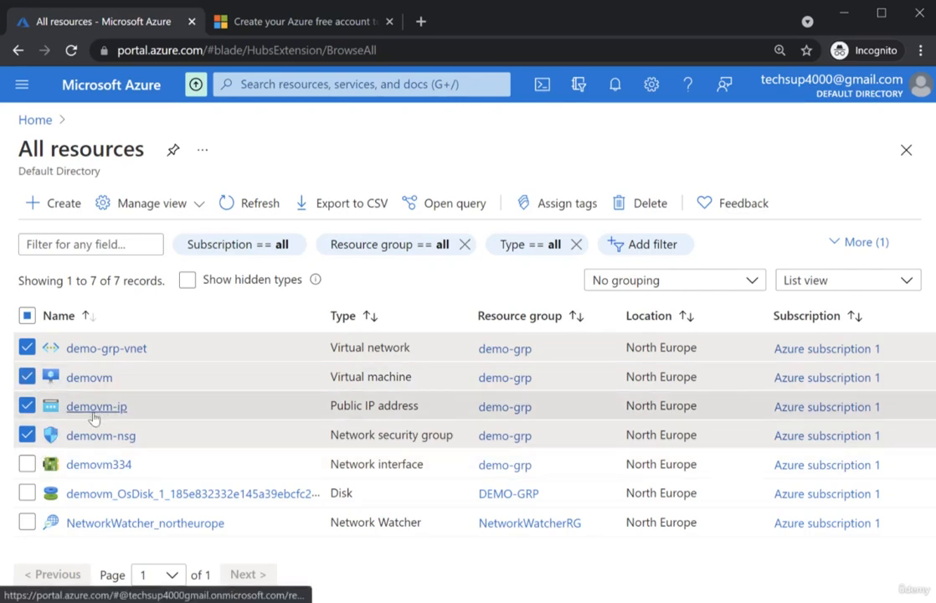
left_click(27, 376)
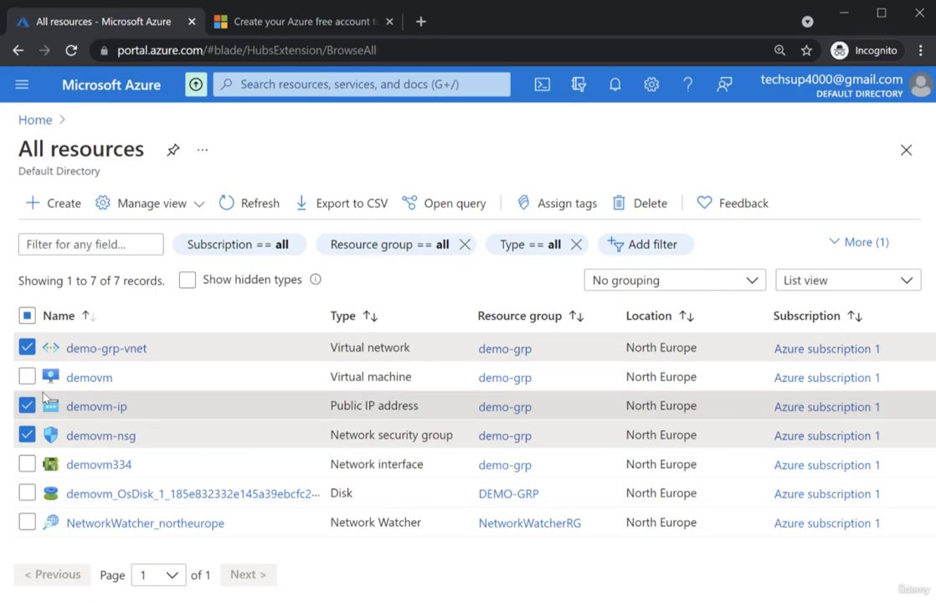
Step: Select all resources in the list and open the delete confirmation for them
left_click(27, 316)
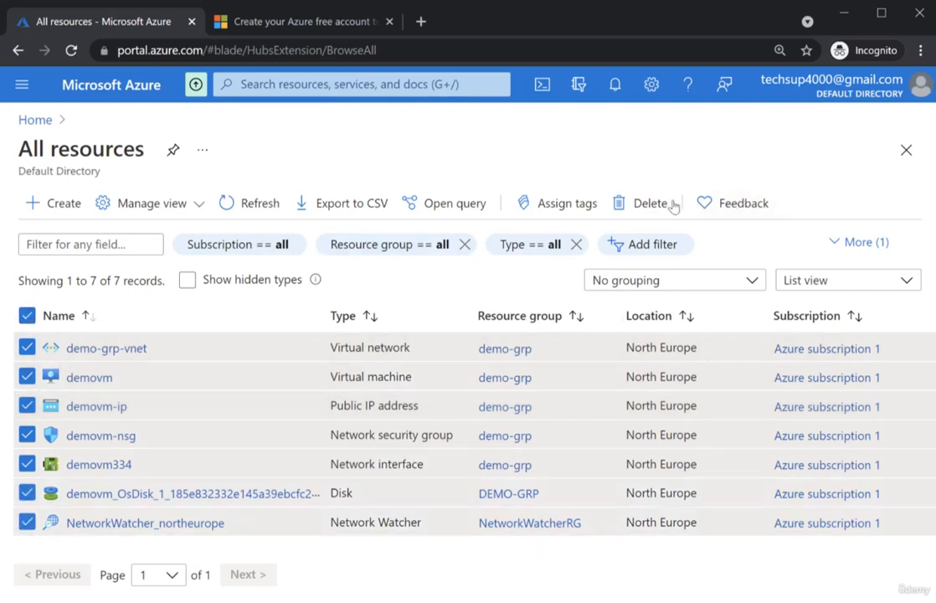
left_click(641, 202)
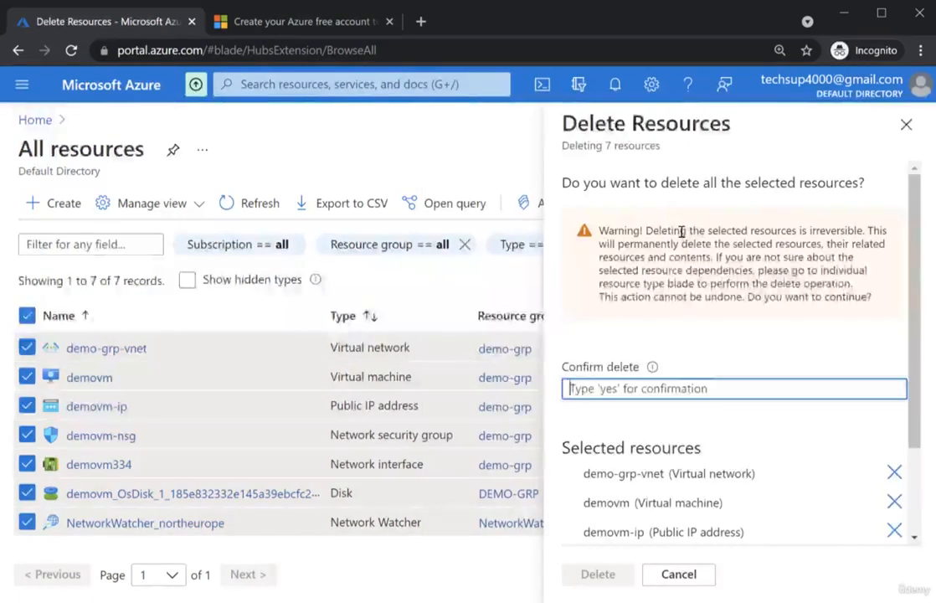